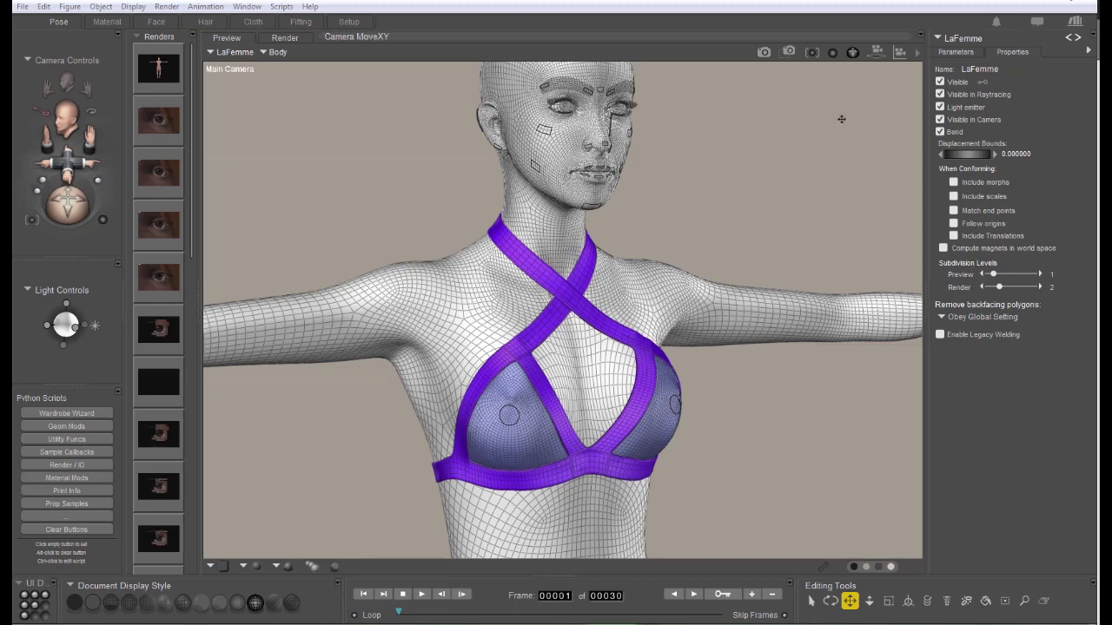
pyautogui.click(70, 6)
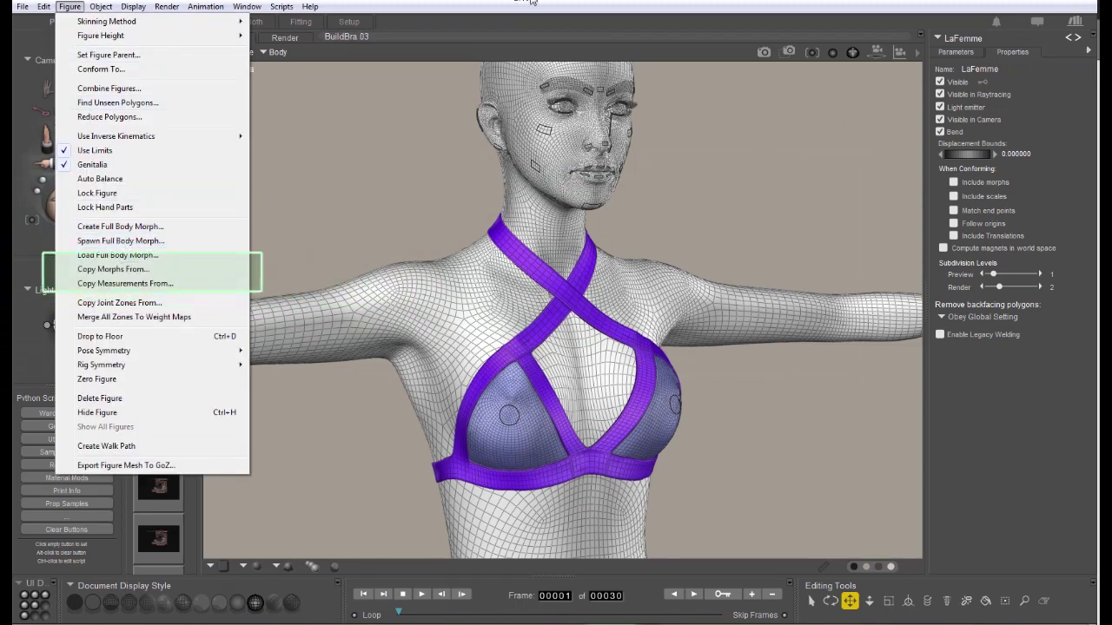
pyautogui.click(534, 1)
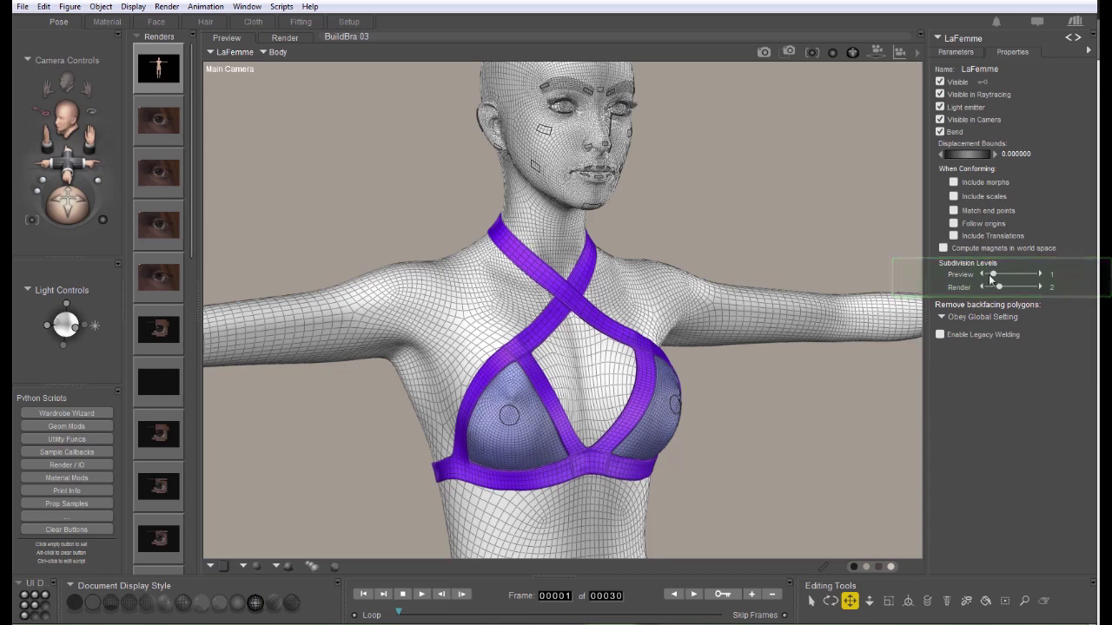
# Step: Set the preview subdivision level to 0 for both the LaFemme and LaFemmeBra figures
pyautogui.moveTo(997, 274); pyautogui.dragTo(982, 276)
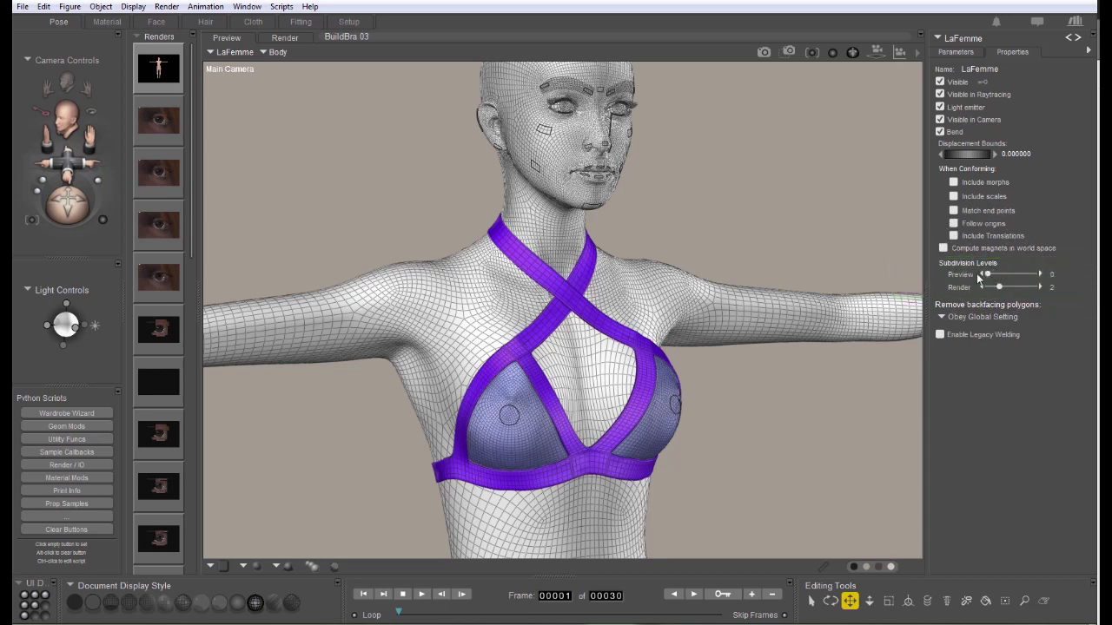
pyautogui.click(232, 52)
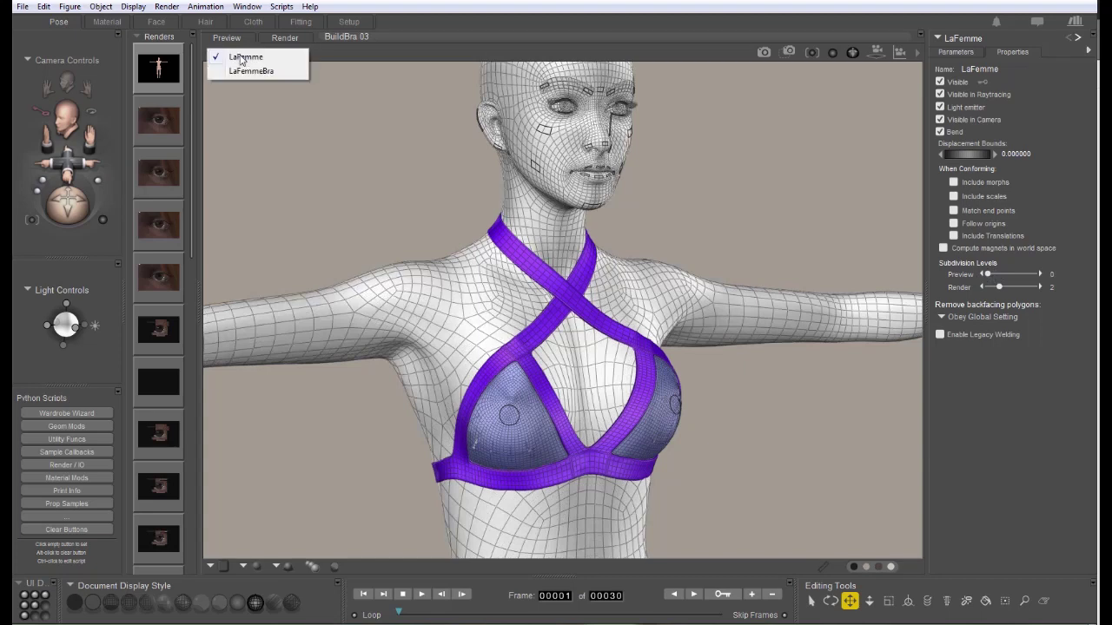
pyautogui.click(250, 71)
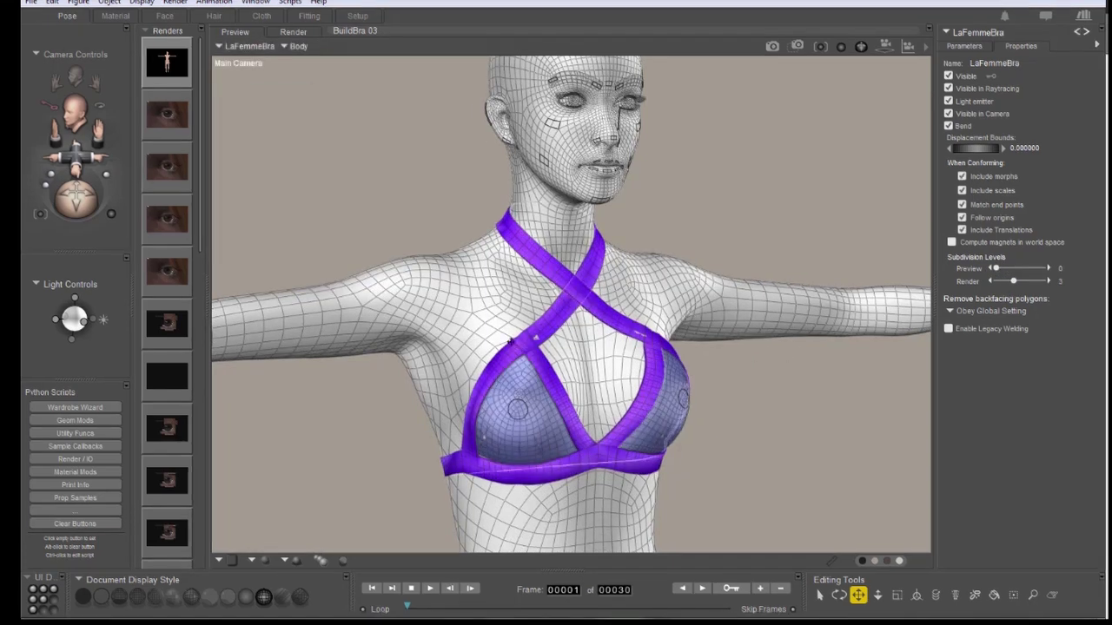
pyautogui.scroll(5, 527, 331)
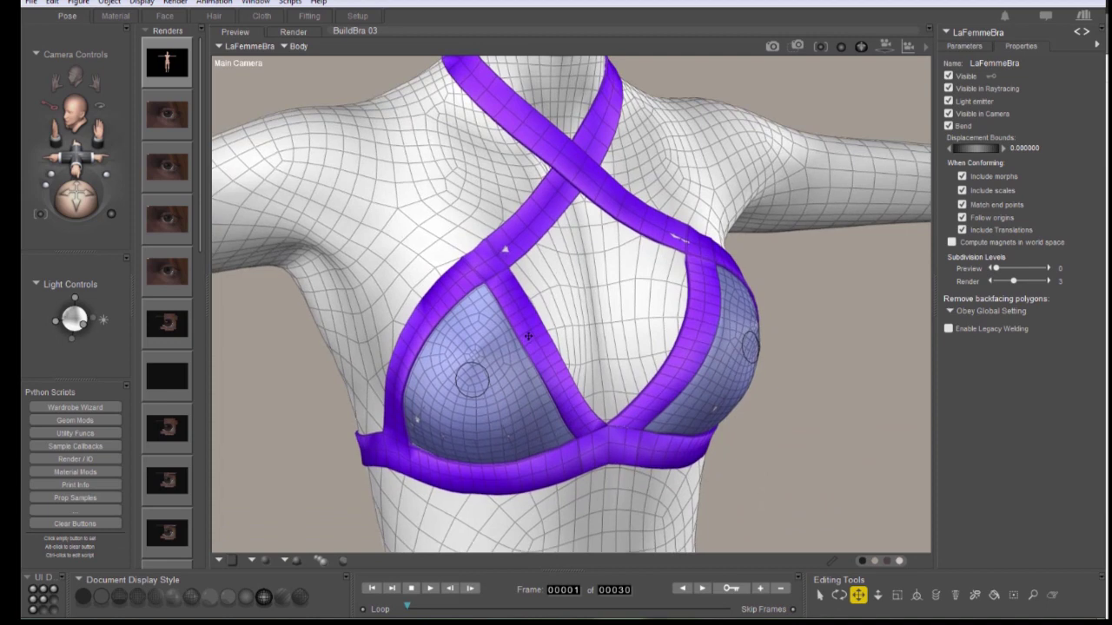
pyautogui.moveTo(528, 336); pyautogui.dragTo(533, 379, button='middle')
pyautogui.scroll(-2, 533, 380)
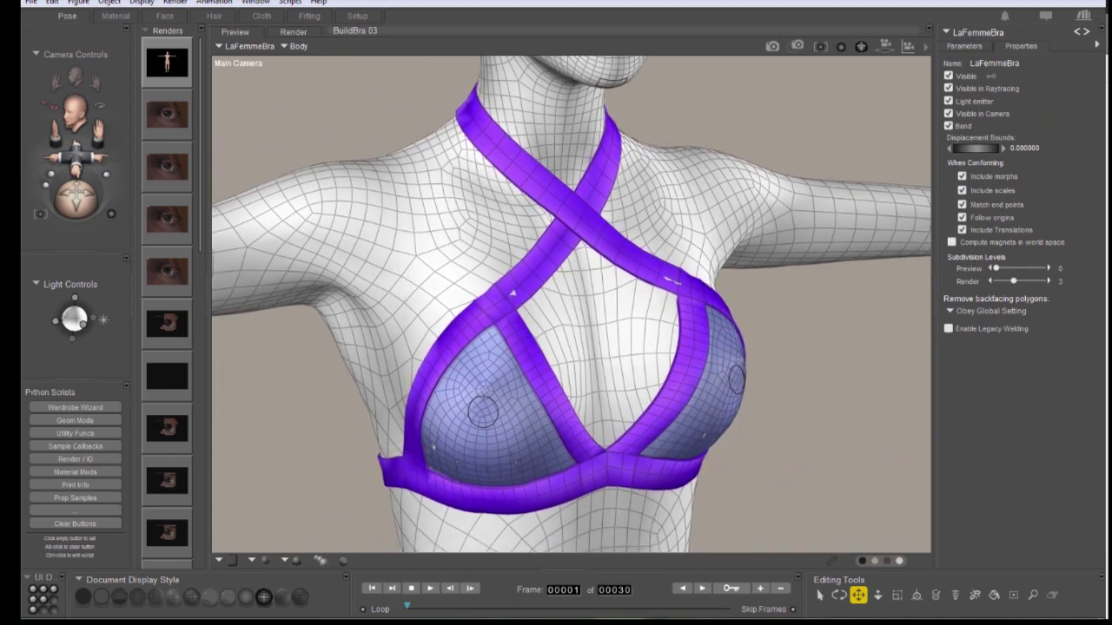
# Step: Examine the BreastsHeight dial among the chest body morphs of the LaFemme figure
pyautogui.click(245, 46)
pyautogui.click(247, 48)
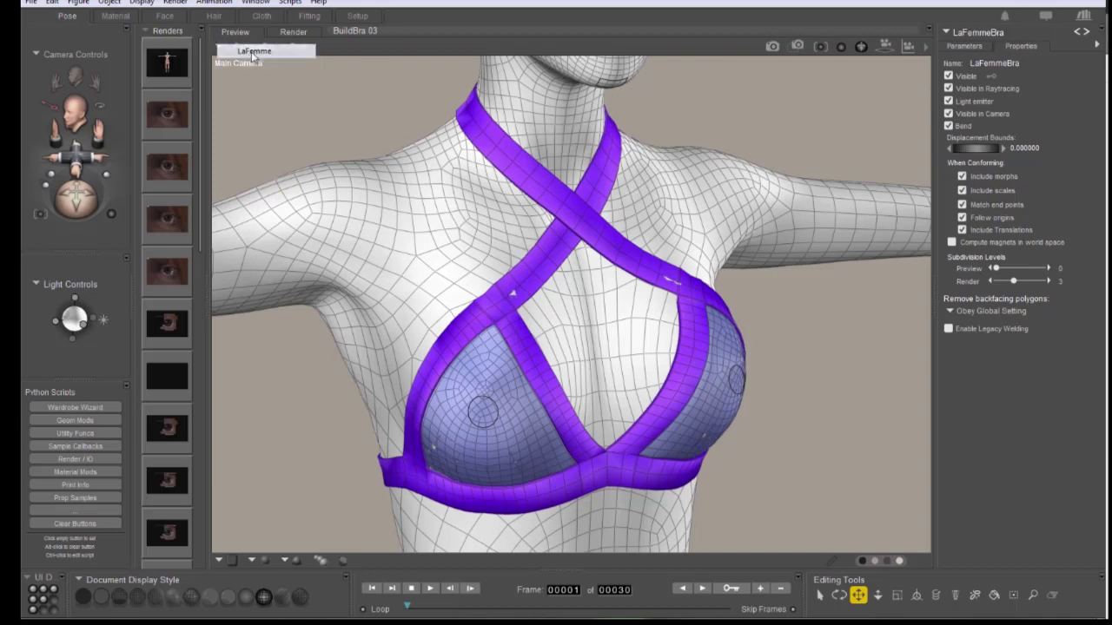
pyautogui.click(965, 46)
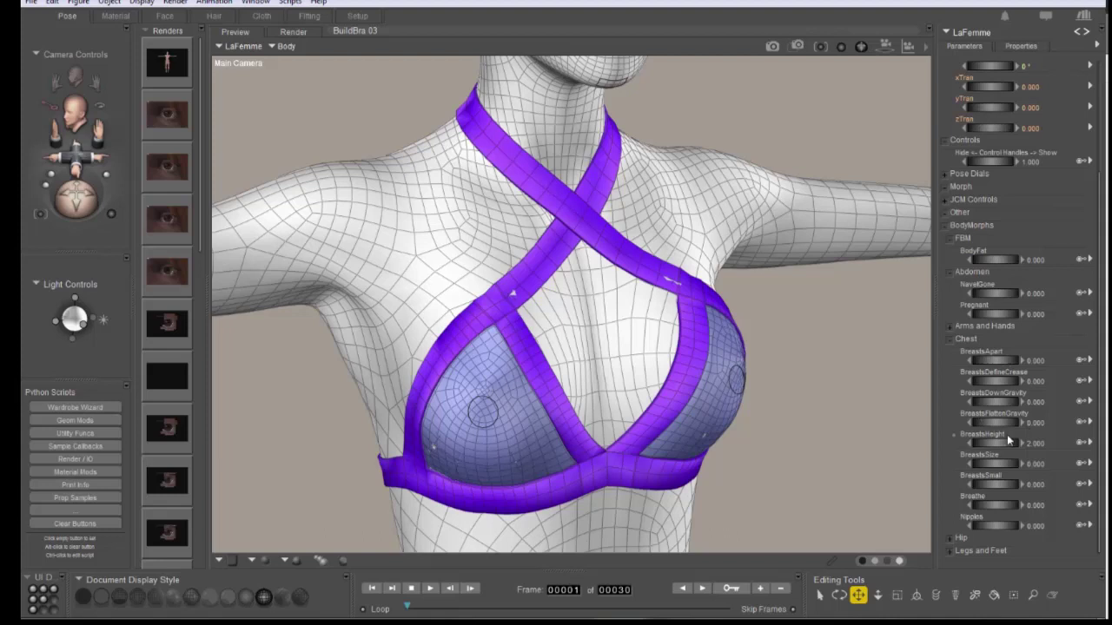
pyautogui.moveTo(995, 442); pyautogui.dragTo(1105, 430)
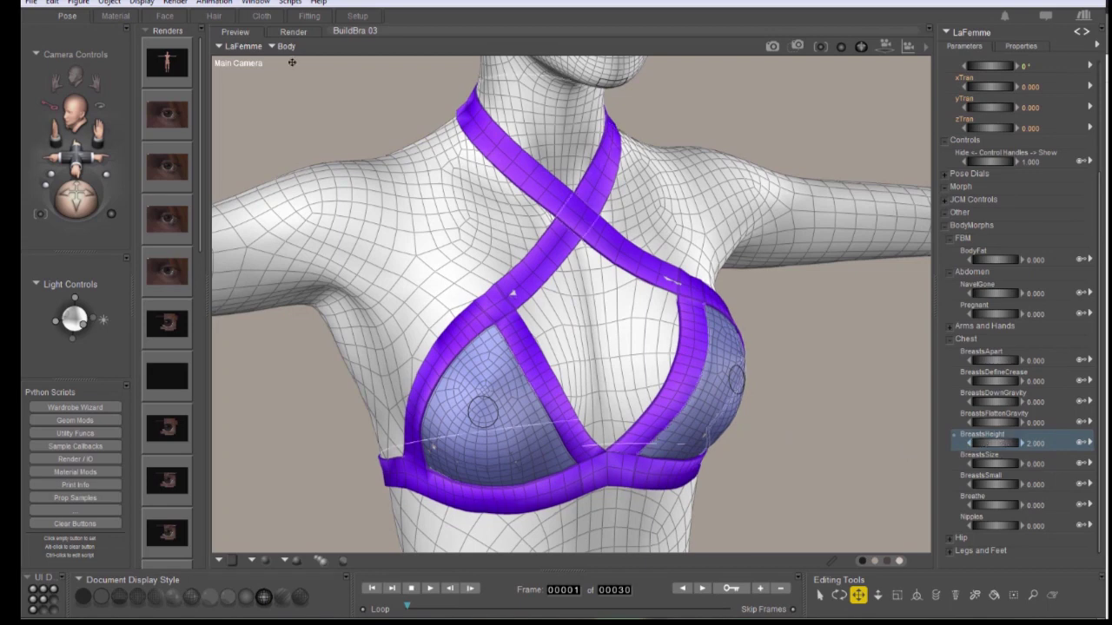
# Step: Select LaFemmeBra and open its BreastsHeight morph for editing in the Morphing Tool
pyautogui.click(238, 46)
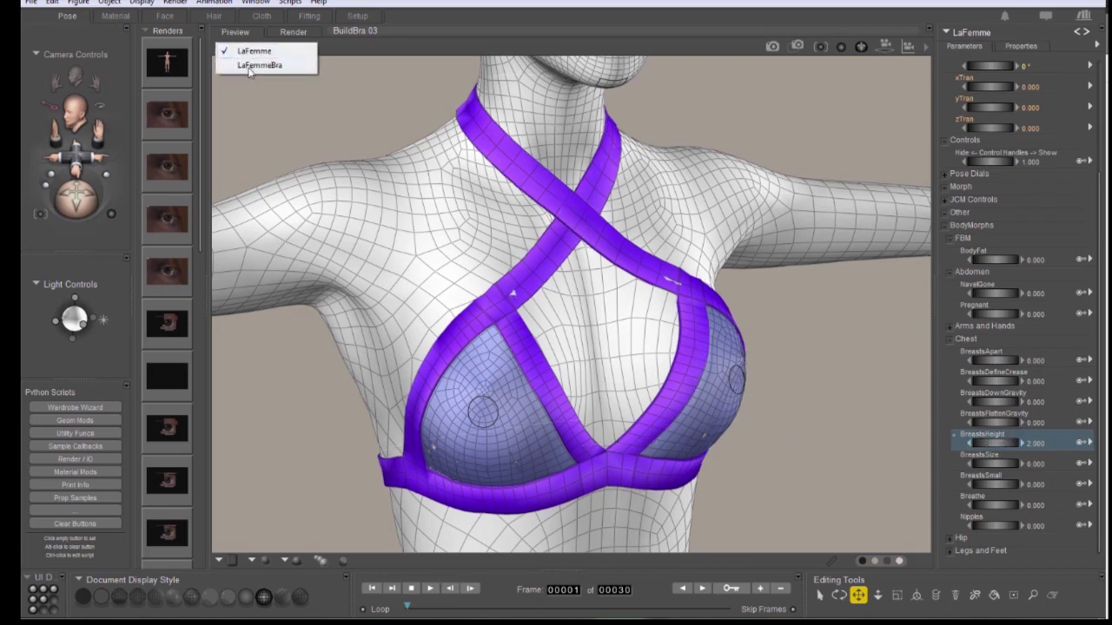
pyautogui.click(253, 66)
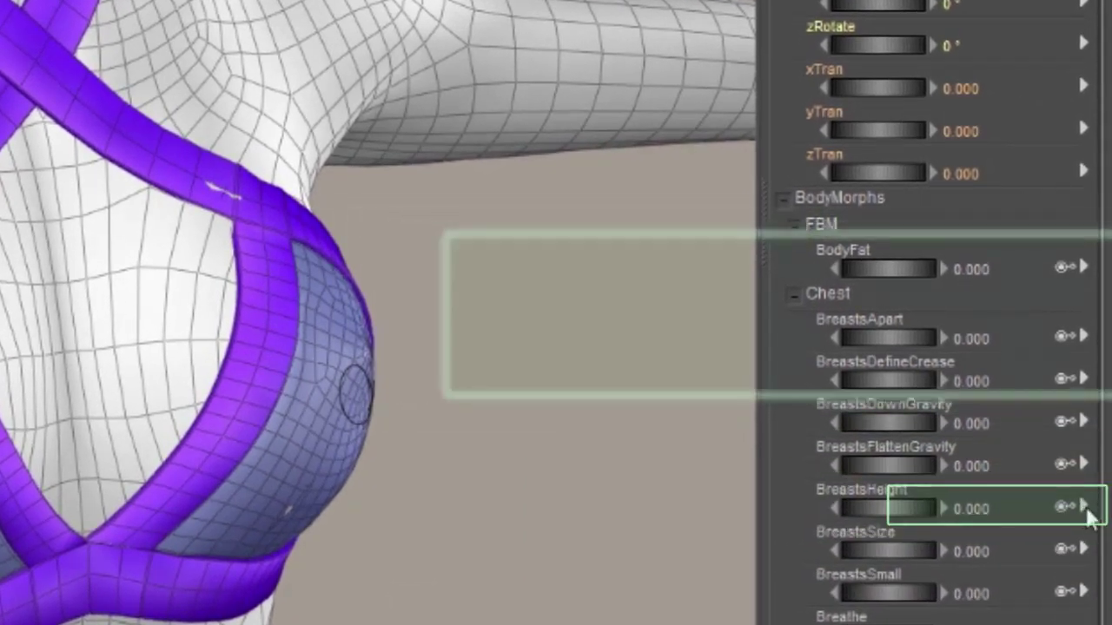
pyautogui.click(1085, 508)
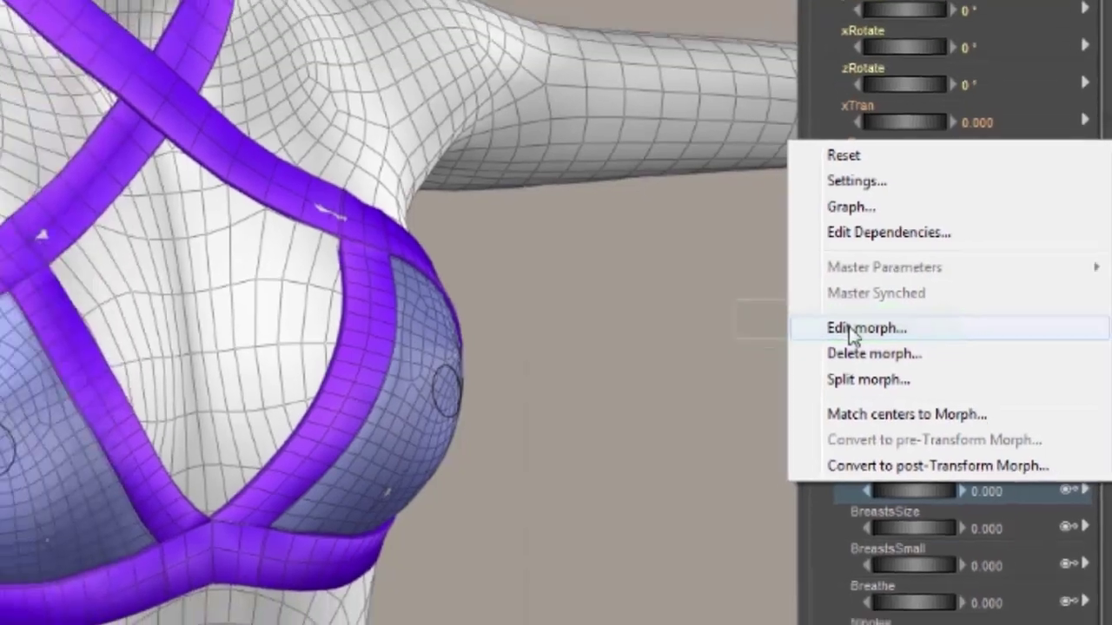
pyautogui.click(855, 330)
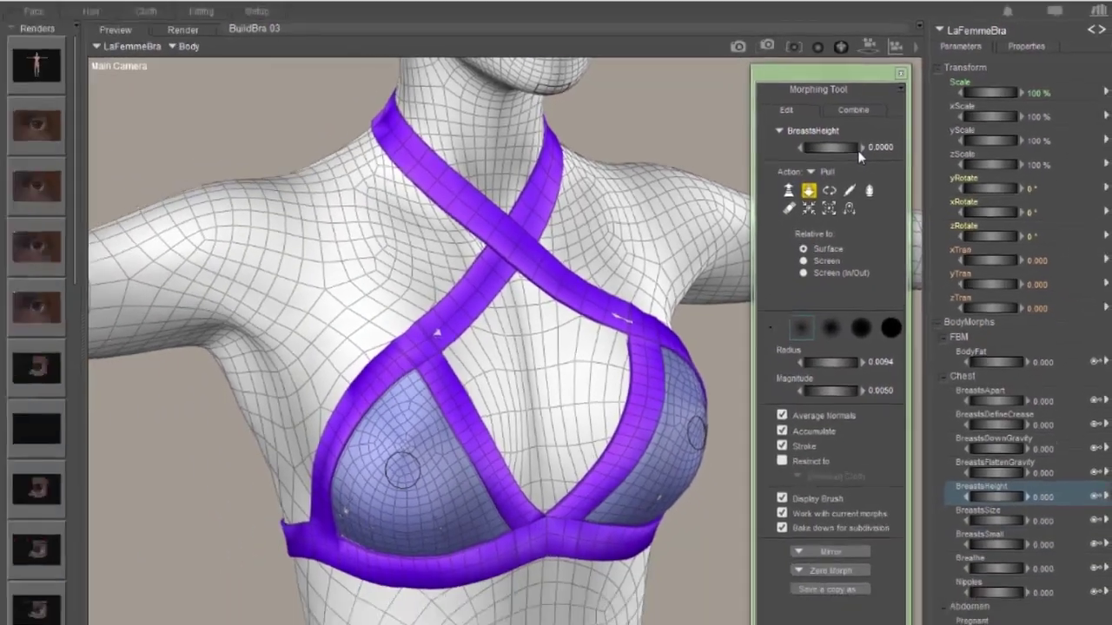
# Step: Raise LaFemmeBra's preview subdivision to level 1 for comparison and return it to level 0
pyautogui.click(1054, 46)
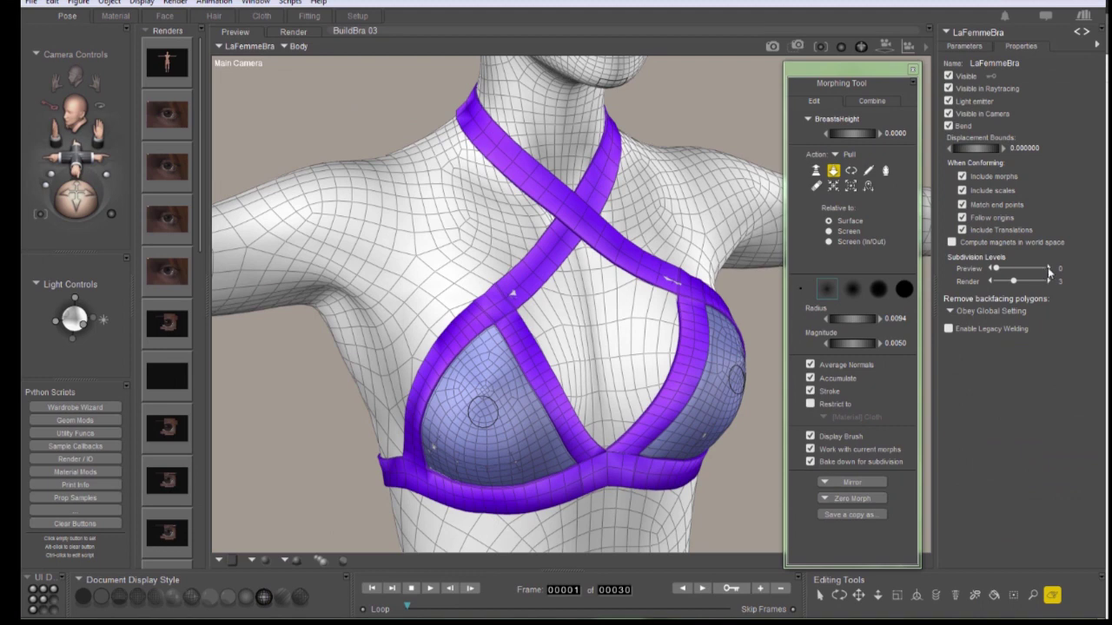
pyautogui.click(1050, 269)
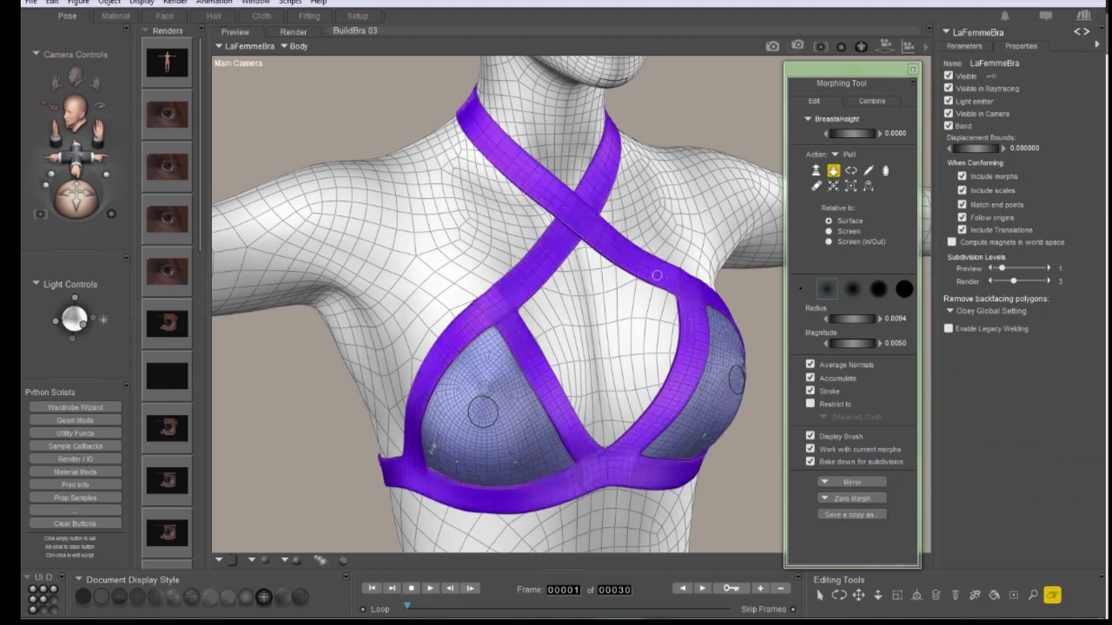
pyautogui.click(992, 269)
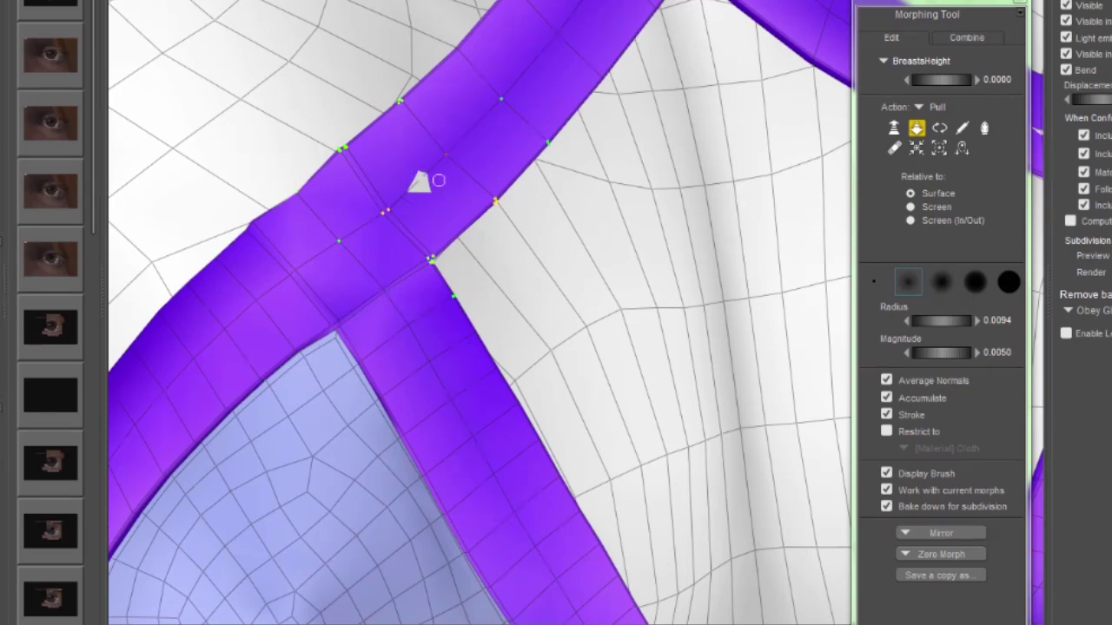
# Step: Set the Pull brush magnitude to 0.0150 and pull the strap over the skin poking through above the cup's upper corner
pyautogui.scroll(-5, 419, 181)
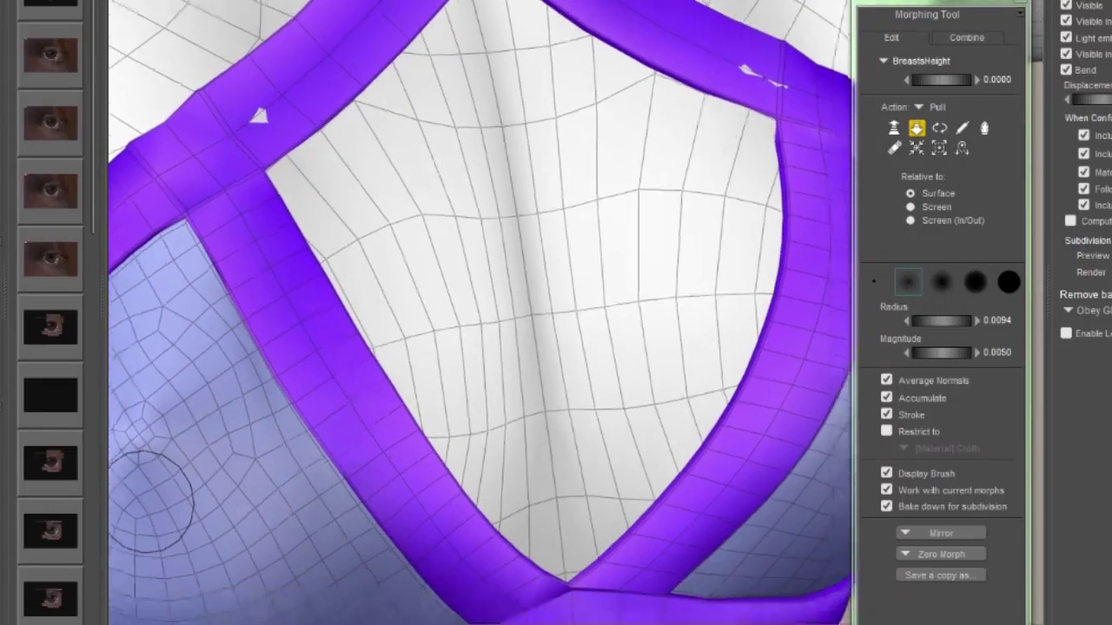
pyautogui.scroll(5, 174, 385)
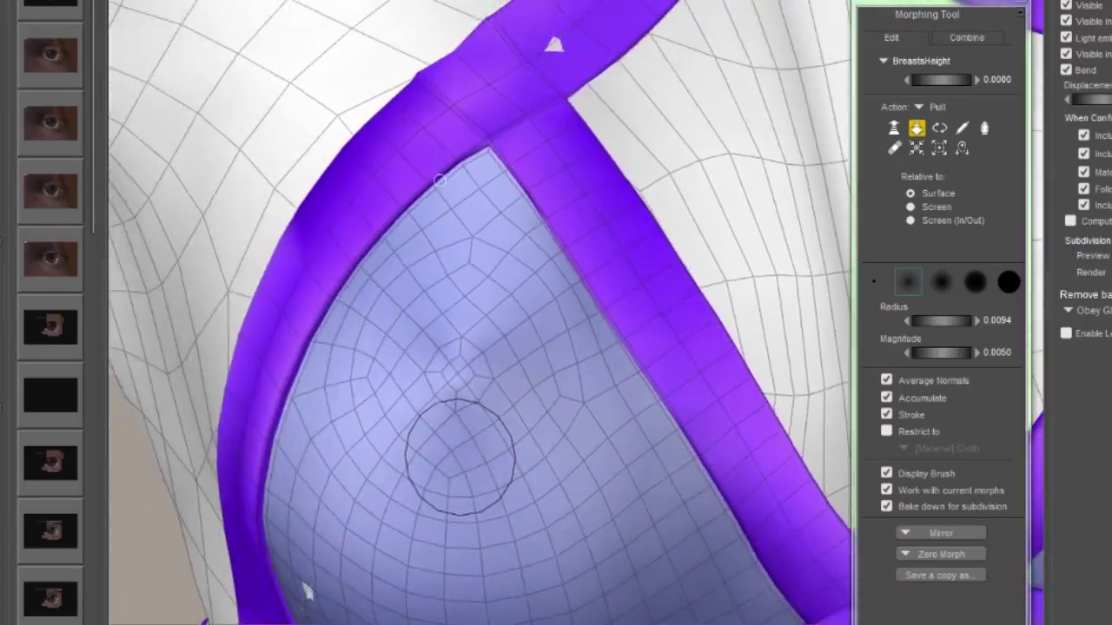
pyautogui.scroll(8, 439, 180)
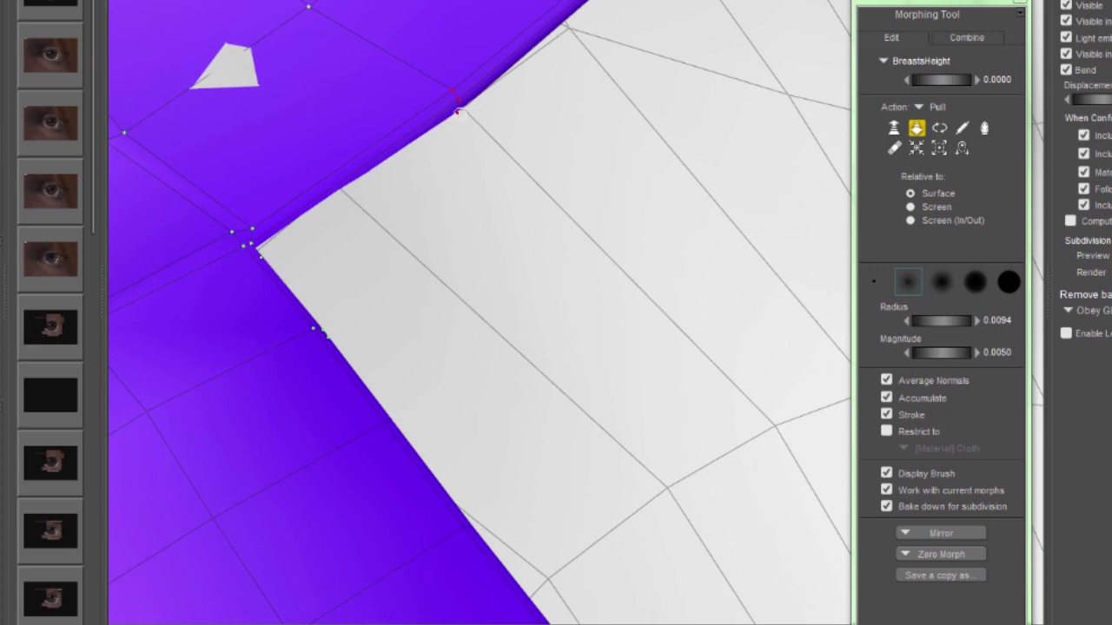
pyautogui.scroll(-5, 423, 145)
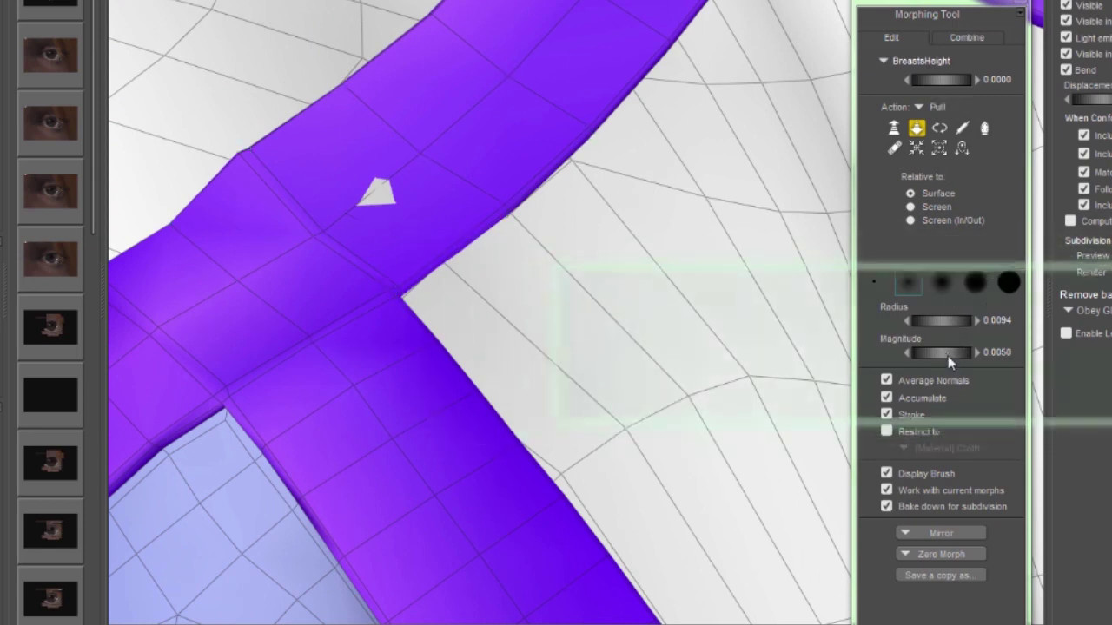
pyautogui.moveTo(946, 353); pyautogui.dragTo(929, 358)
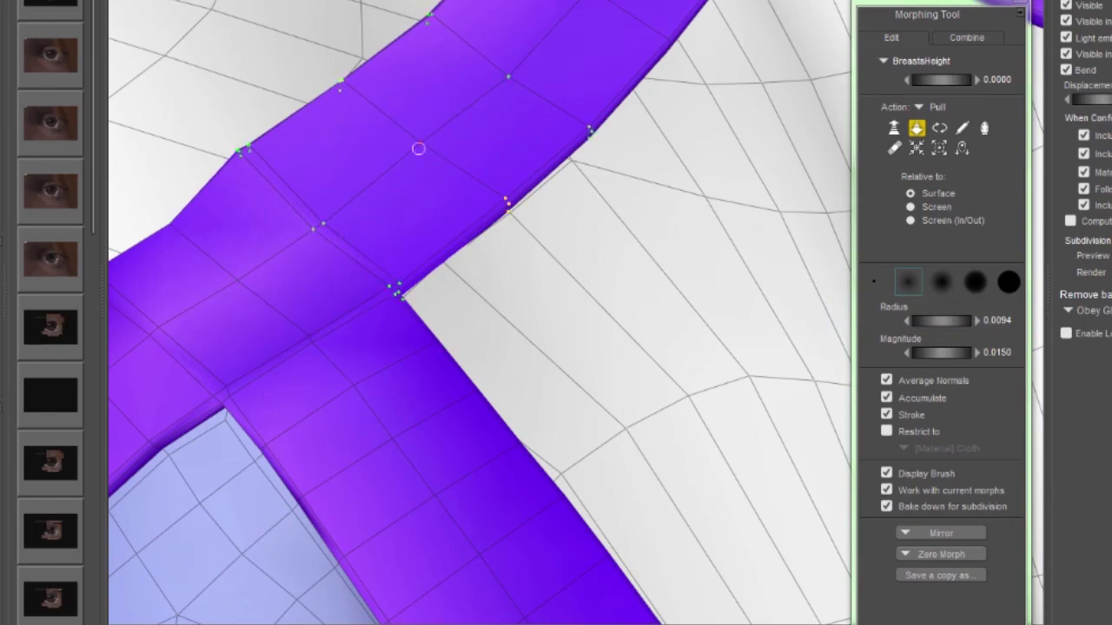
# Step: Pull the dented point on the strap's outer edge above the cup into line, relative to Screen with a 0.0036 brush radius
pyautogui.scroll(-3, 537, 162)
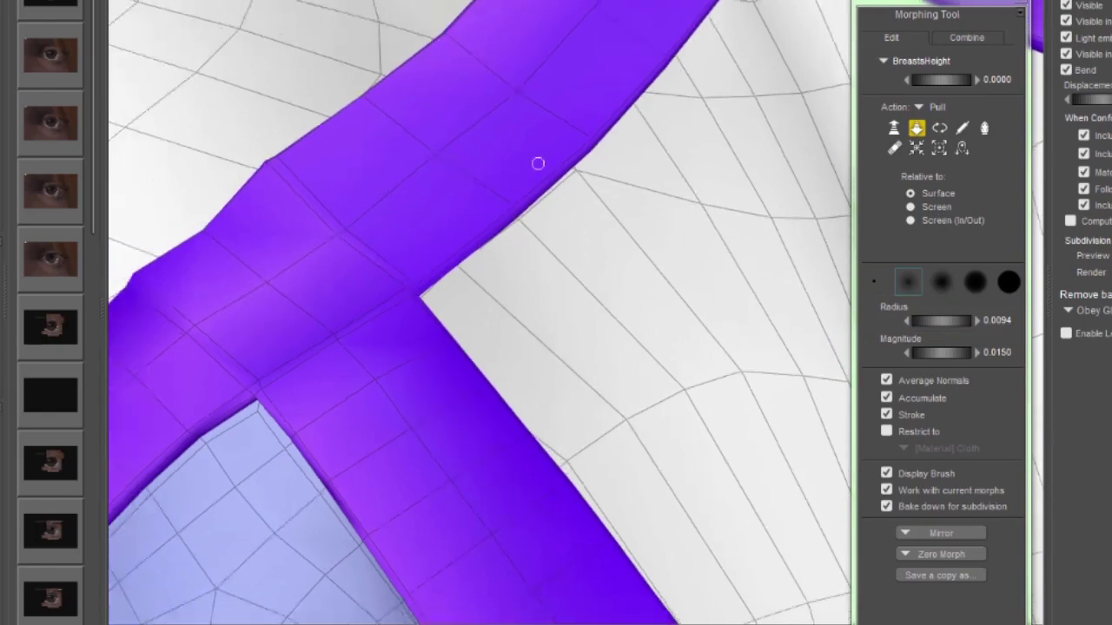
pyautogui.scroll(-5, 538, 164)
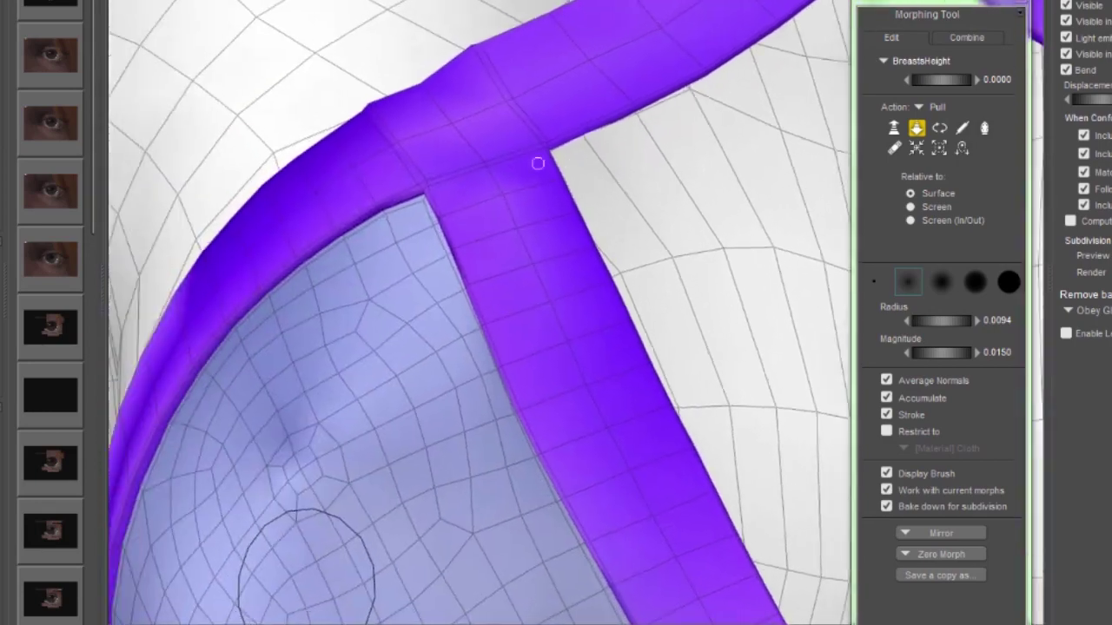
pyautogui.scroll(-5, 537, 164)
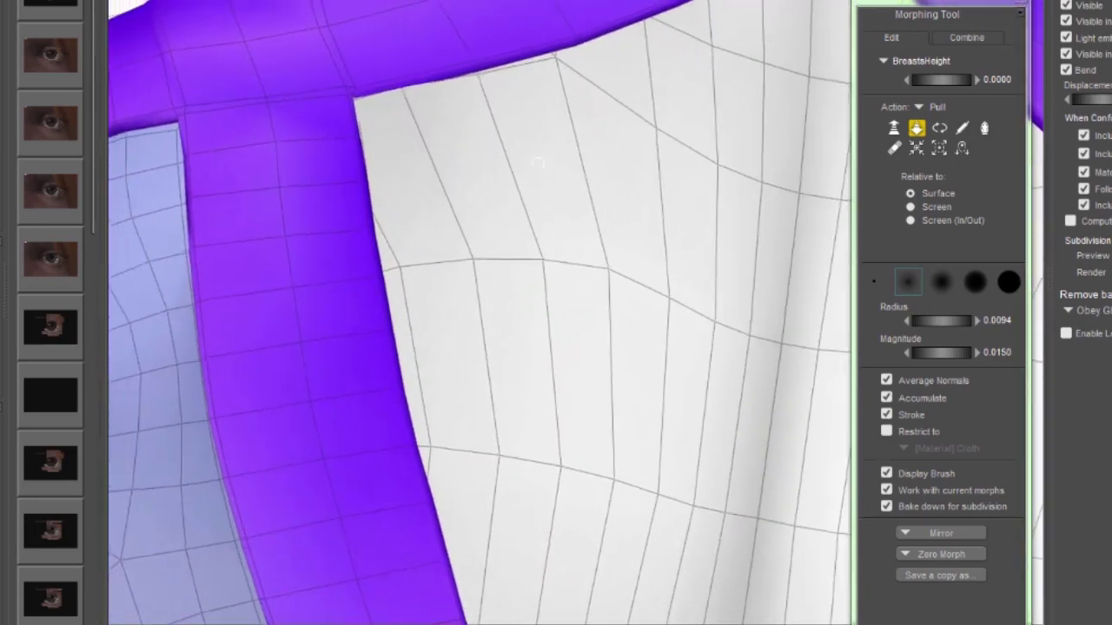
pyautogui.scroll(4, 537, 163)
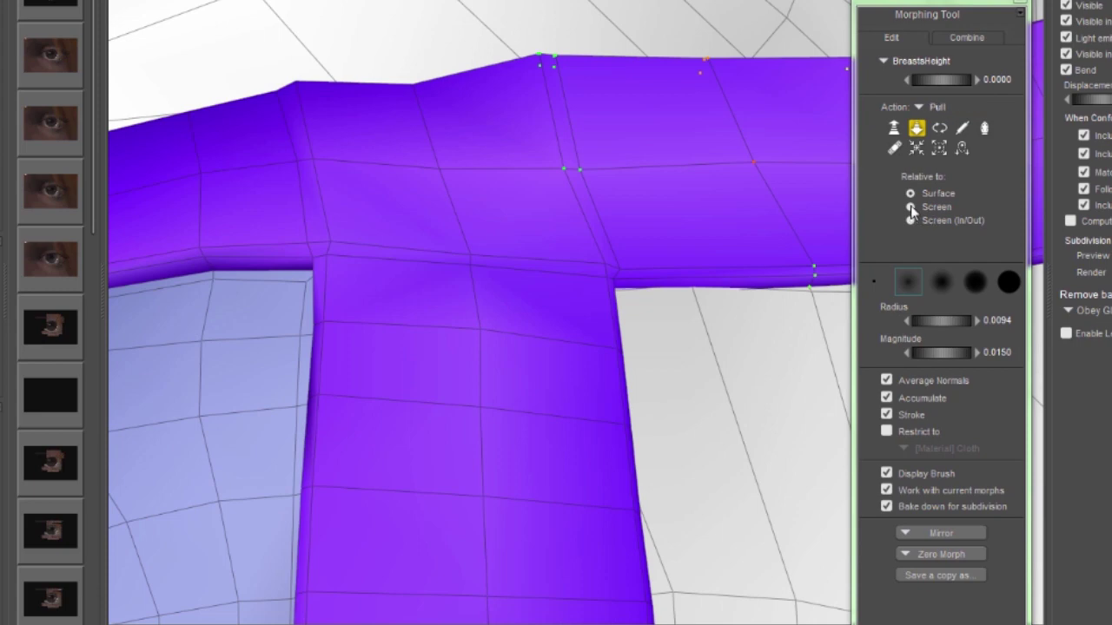
pyautogui.click(910, 207)
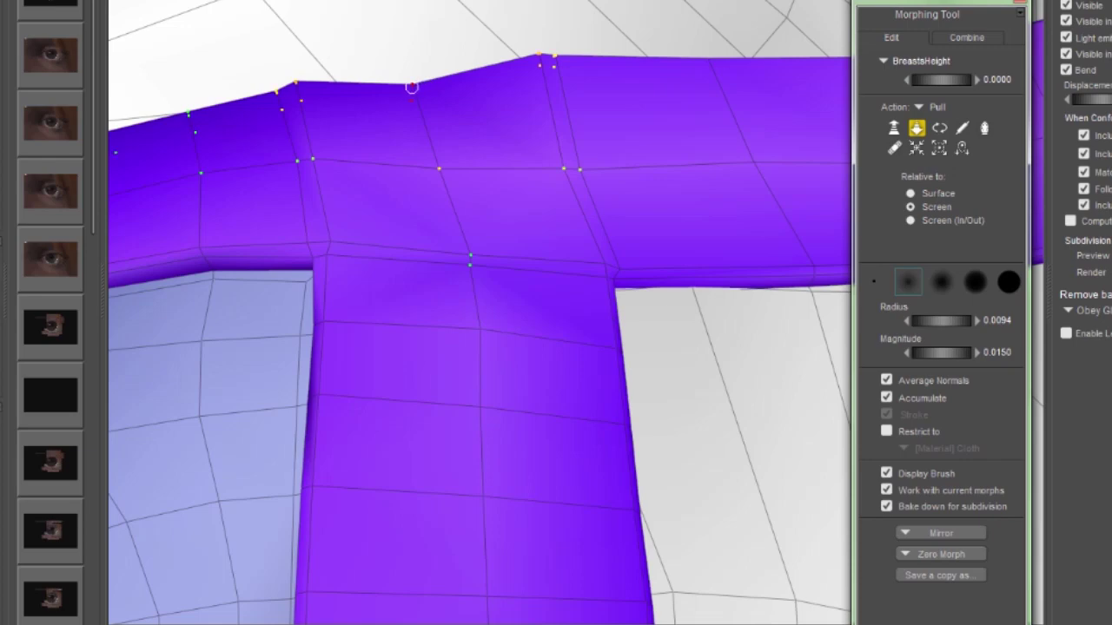
pyautogui.moveTo(412, 87); pyautogui.dragTo(416, 85)
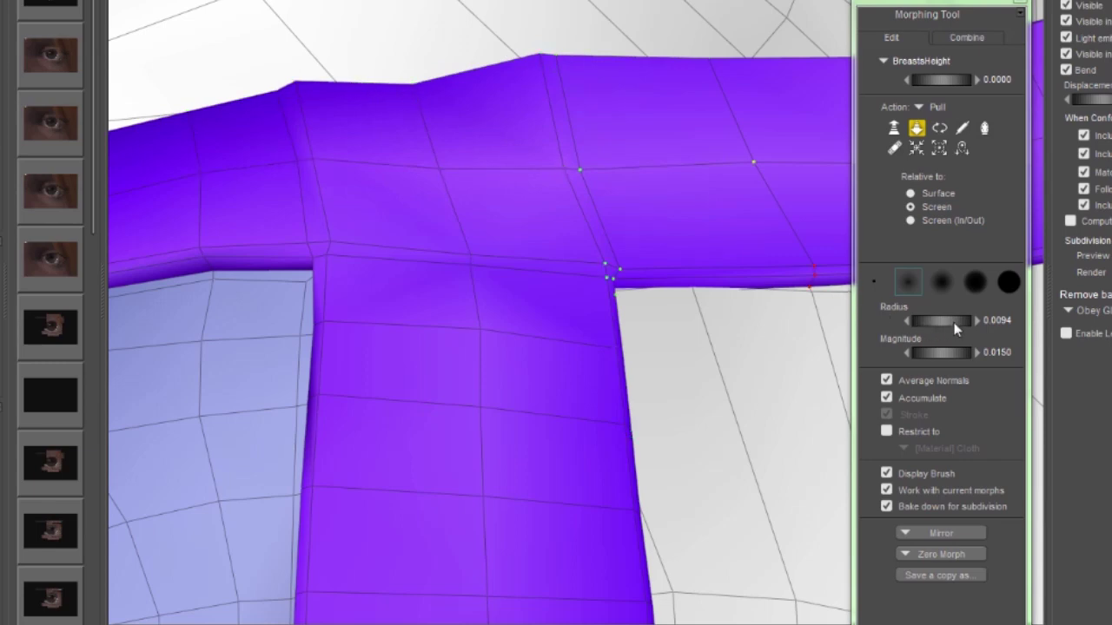
pyautogui.moveTo(954, 327); pyautogui.dragTo(919, 324)
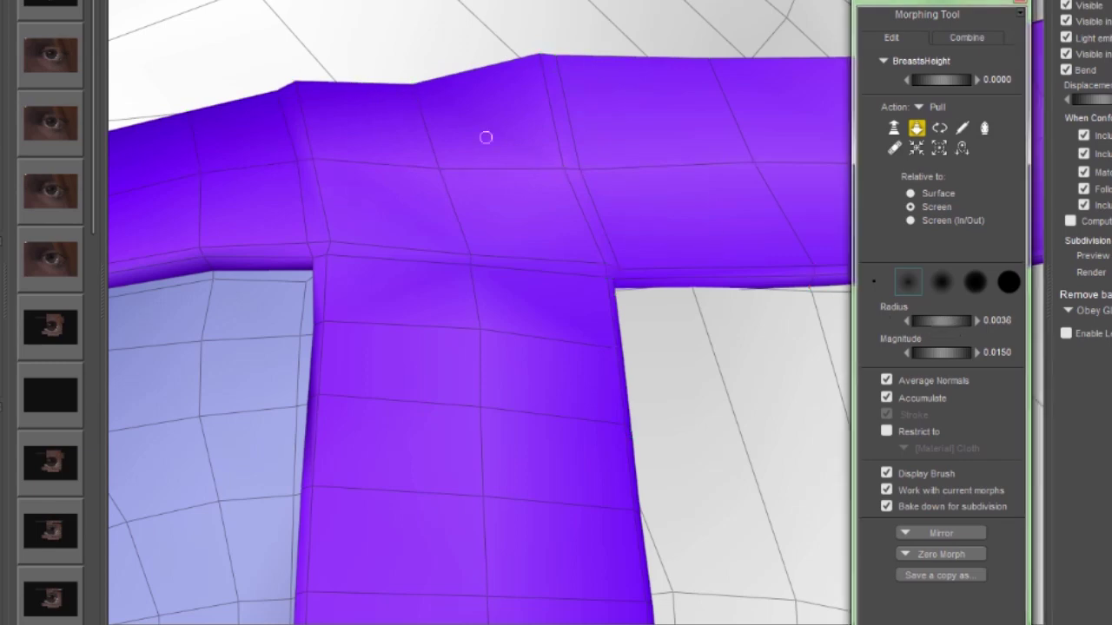
pyautogui.click(418, 87)
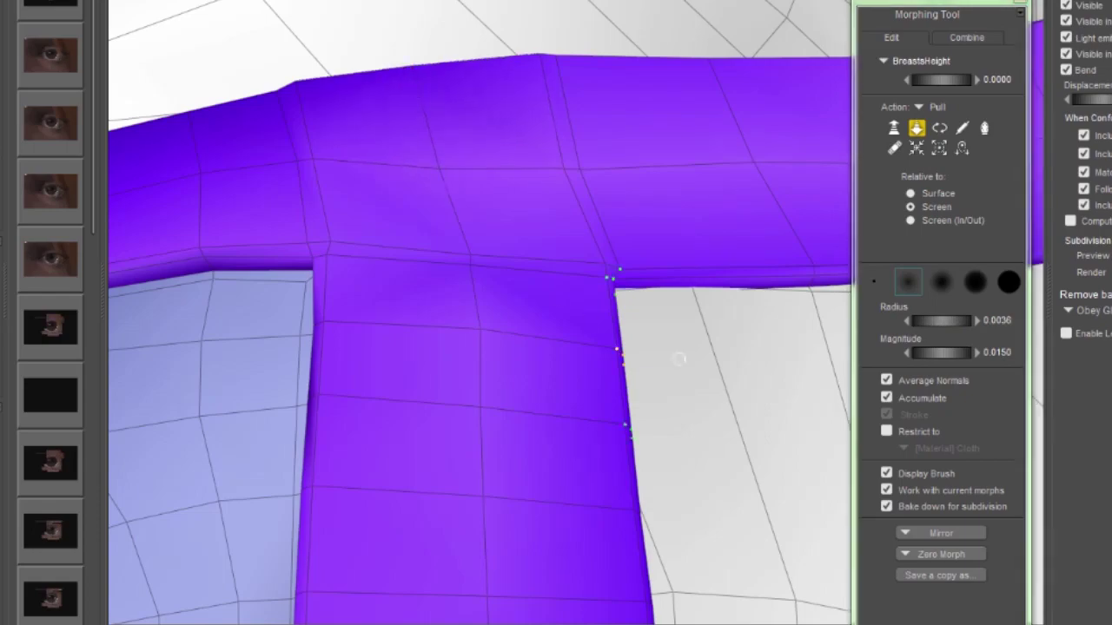
# Step: Fix the skin poke-through in the cup's lower outer area using Tighten Fit with LaFemme as goal and a radius of 0.0090
pyautogui.scroll(-5, 679, 359)
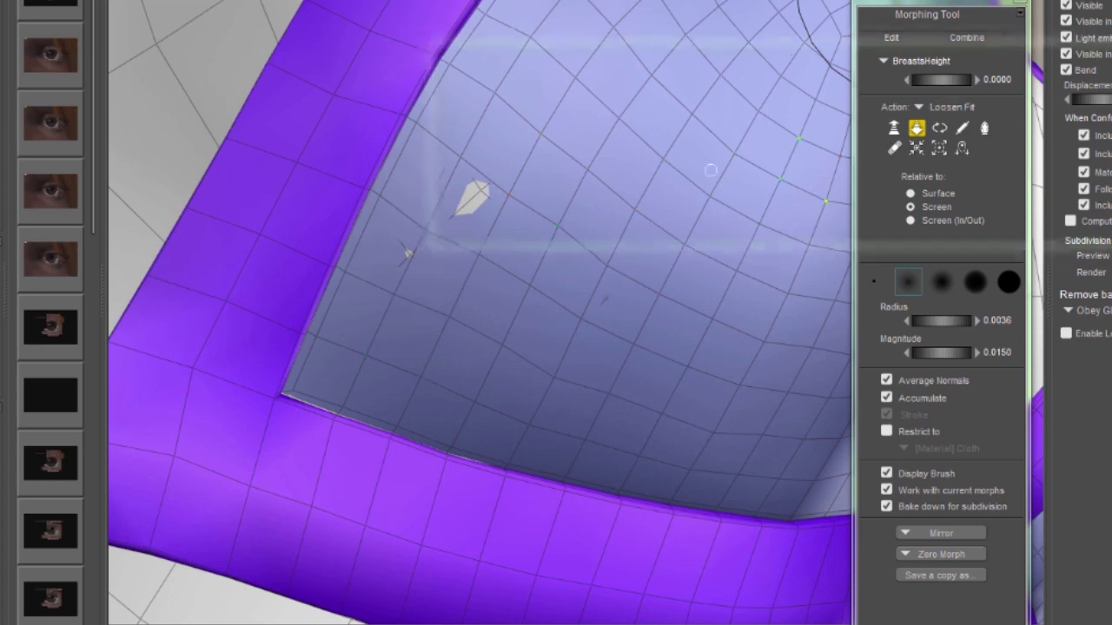
pyautogui.click(918, 146)
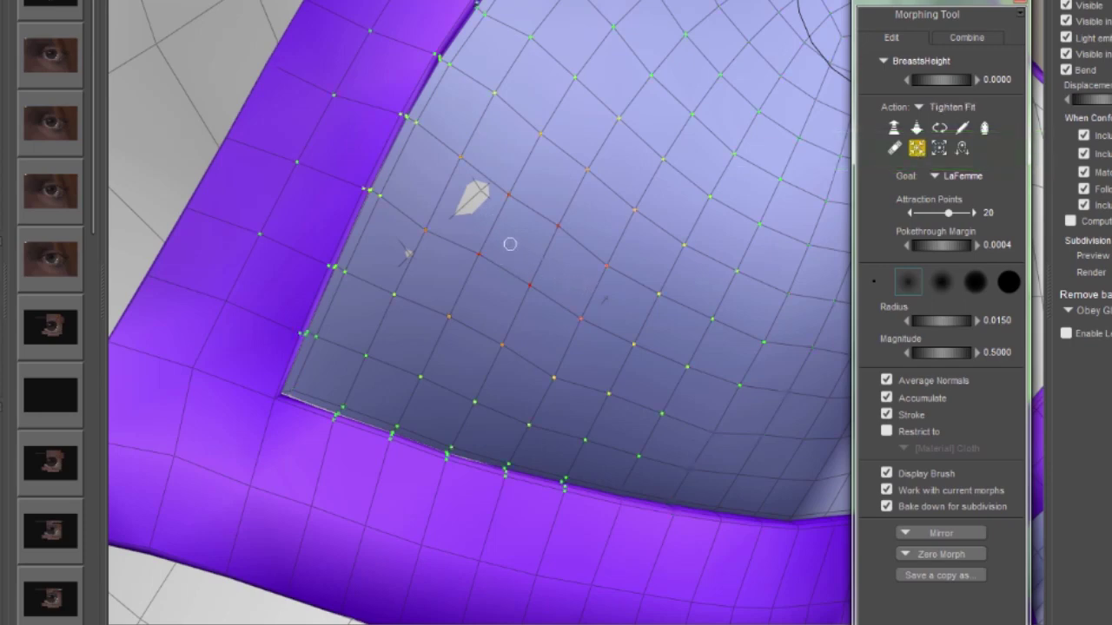
pyautogui.click(937, 179)
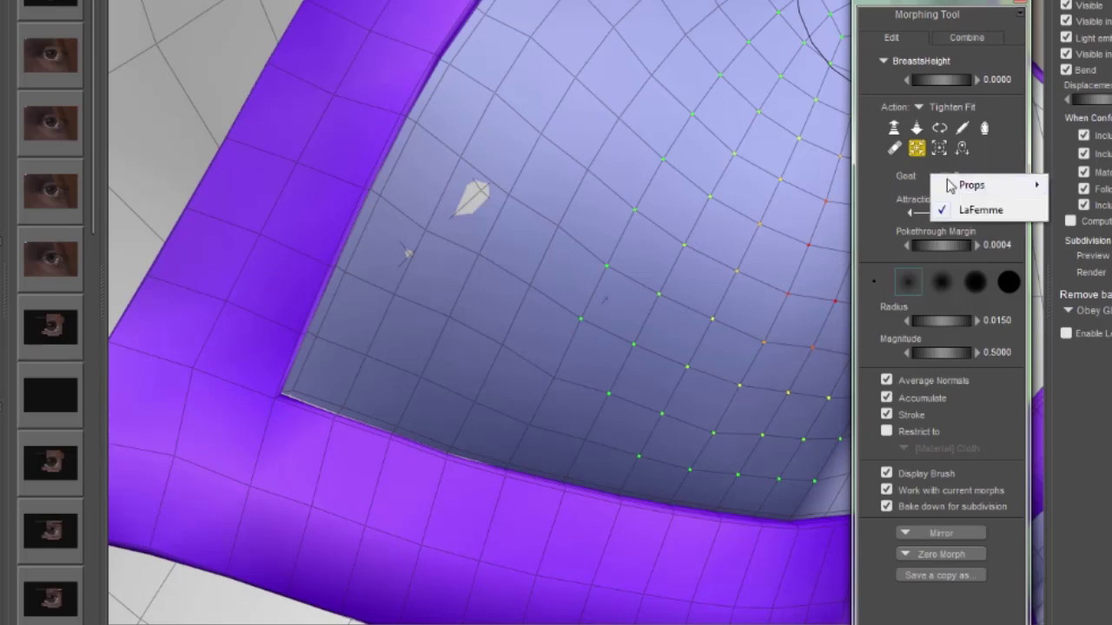
pyautogui.click(966, 213)
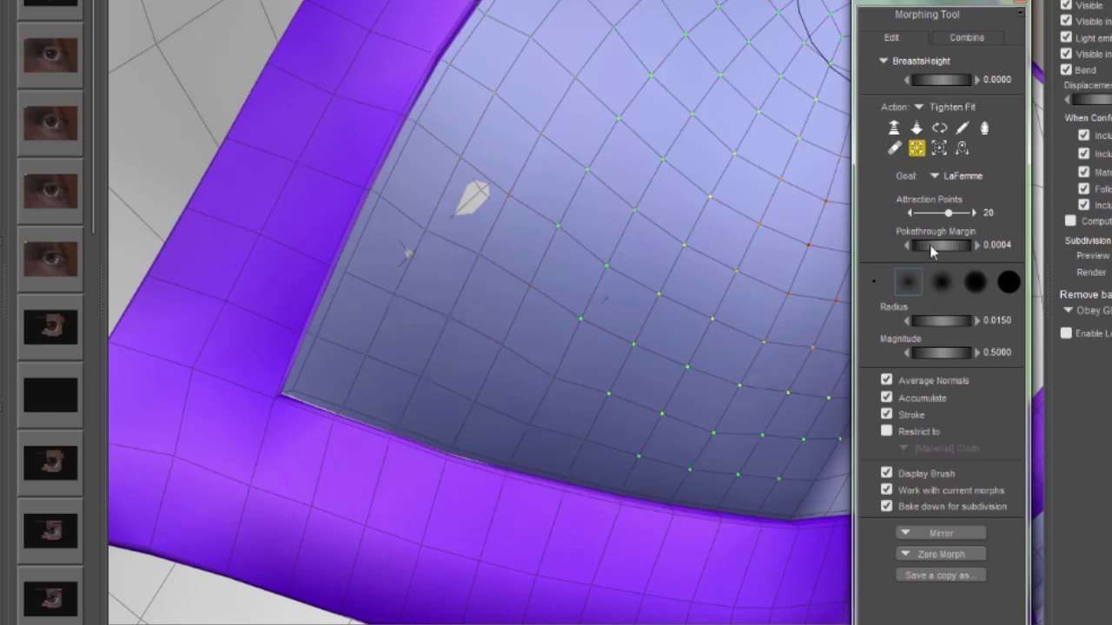
pyautogui.moveTo(947, 321); pyautogui.dragTo(924, 325)
pyautogui.moveTo(465, 261); pyautogui.dragTo(468, 254)
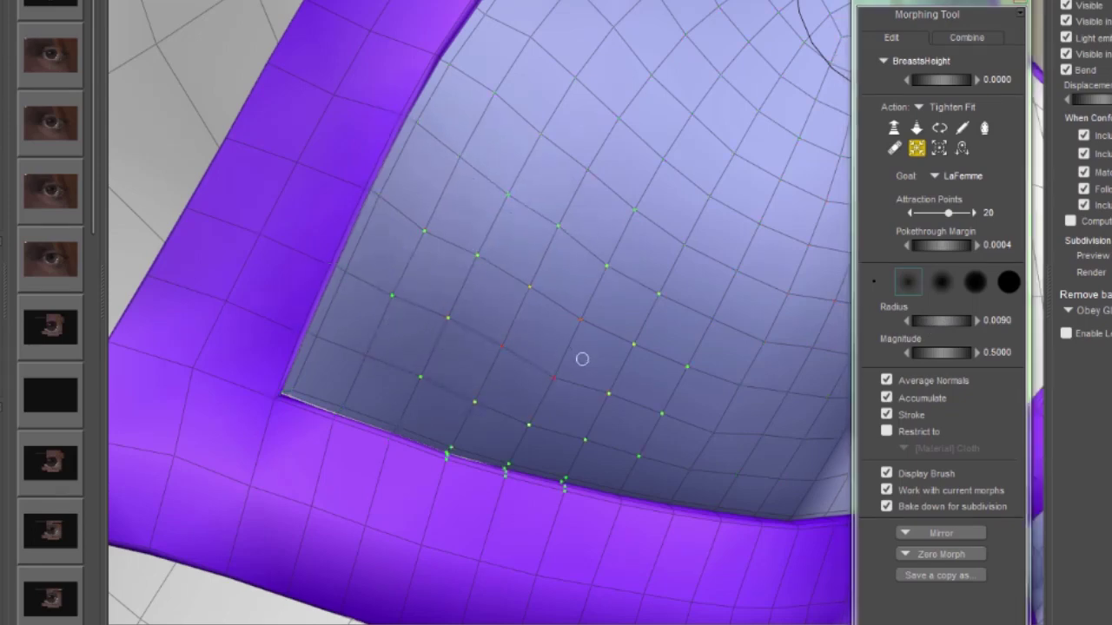
# Step: Check how the bra follows the body by setting LaFemme's BreastsHeight to -2.000 and back to 2.000
pyautogui.scroll(-10, 832, 211)
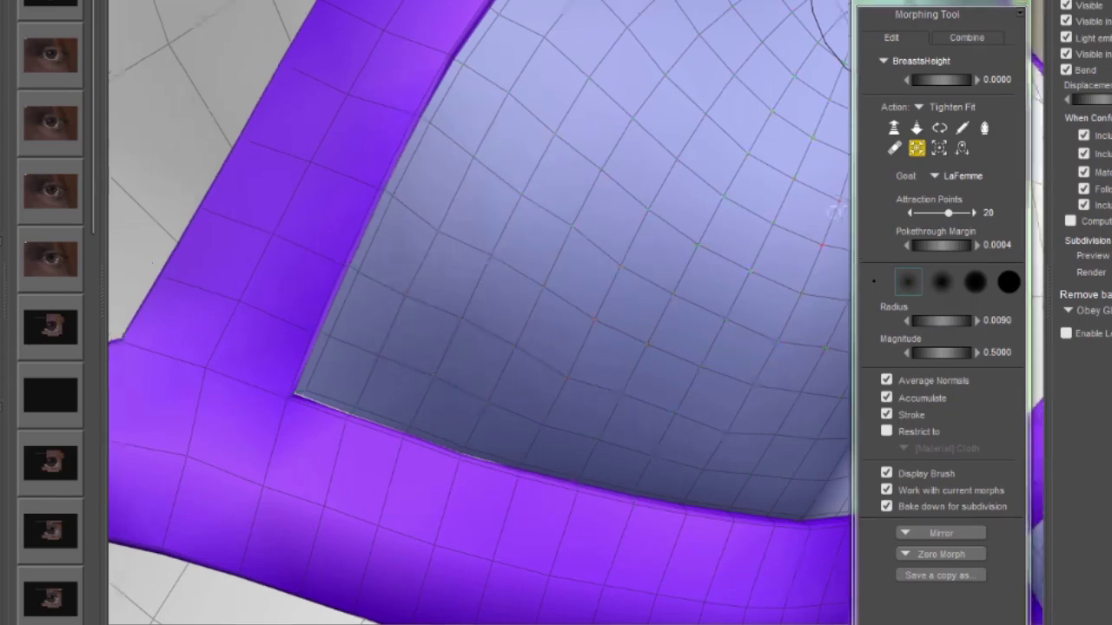
pyautogui.scroll(-2, 832, 211)
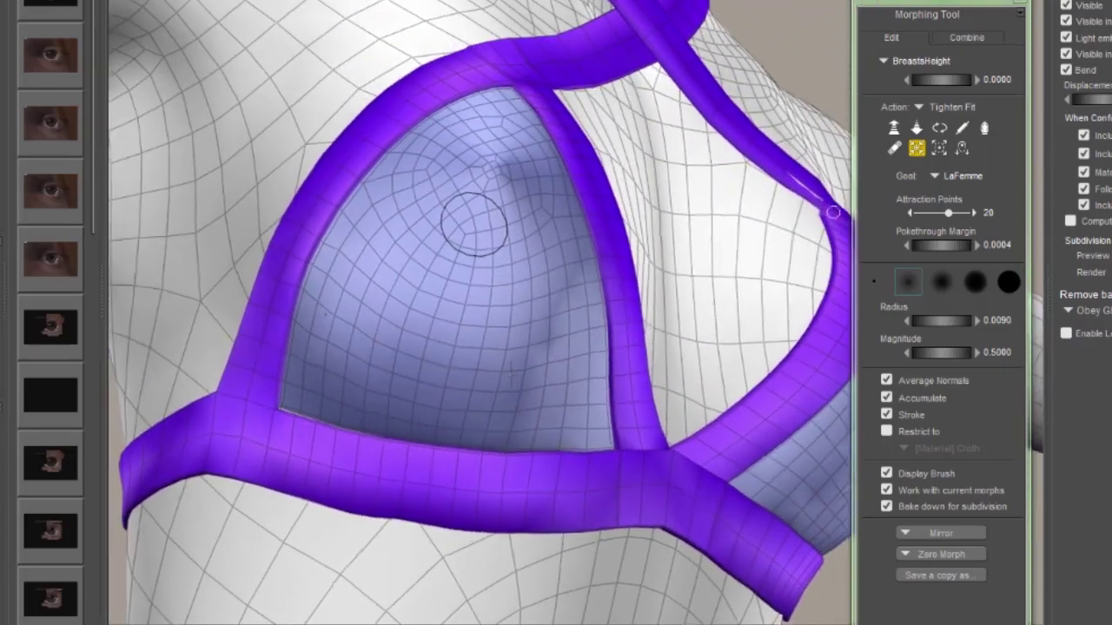
pyautogui.moveTo(832, 211); pyautogui.dragTo(1025, 278, button='middle')
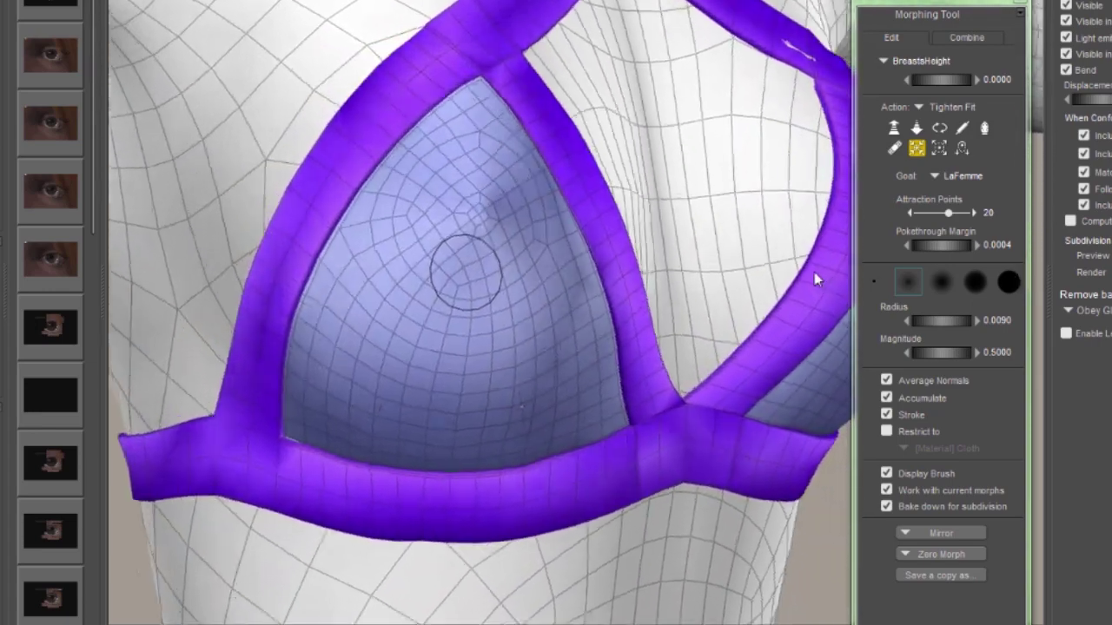
pyautogui.keyDown('alt'); pyautogui.moveTo(814, 272); pyautogui.dragTo(814, 272); pyautogui.keyUp('alt')
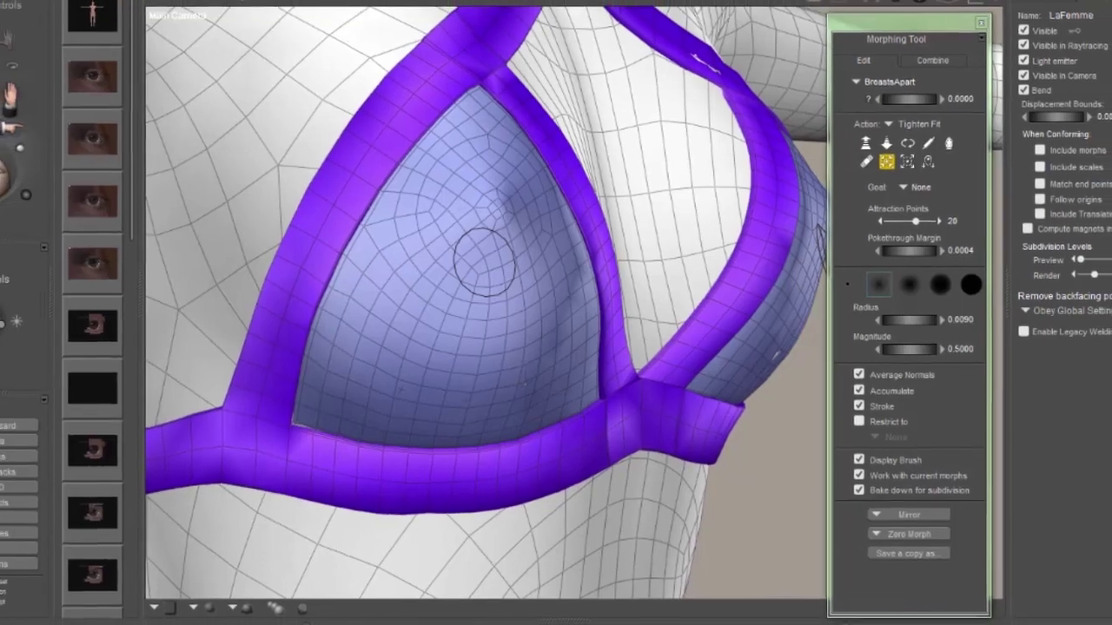
pyautogui.click(230, 31)
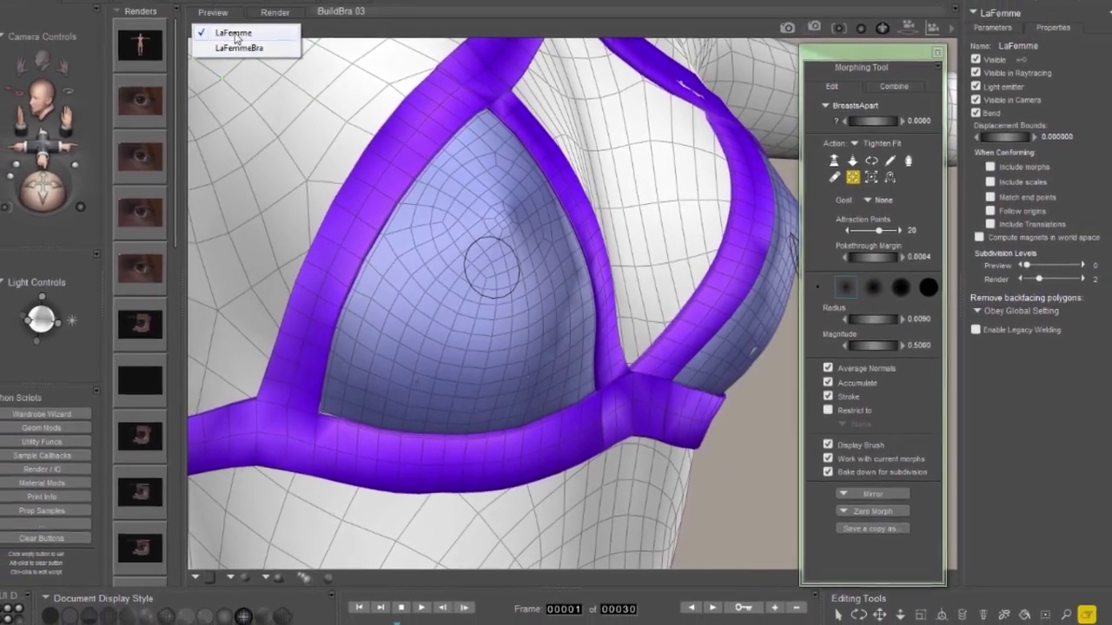
pyautogui.click(235, 35)
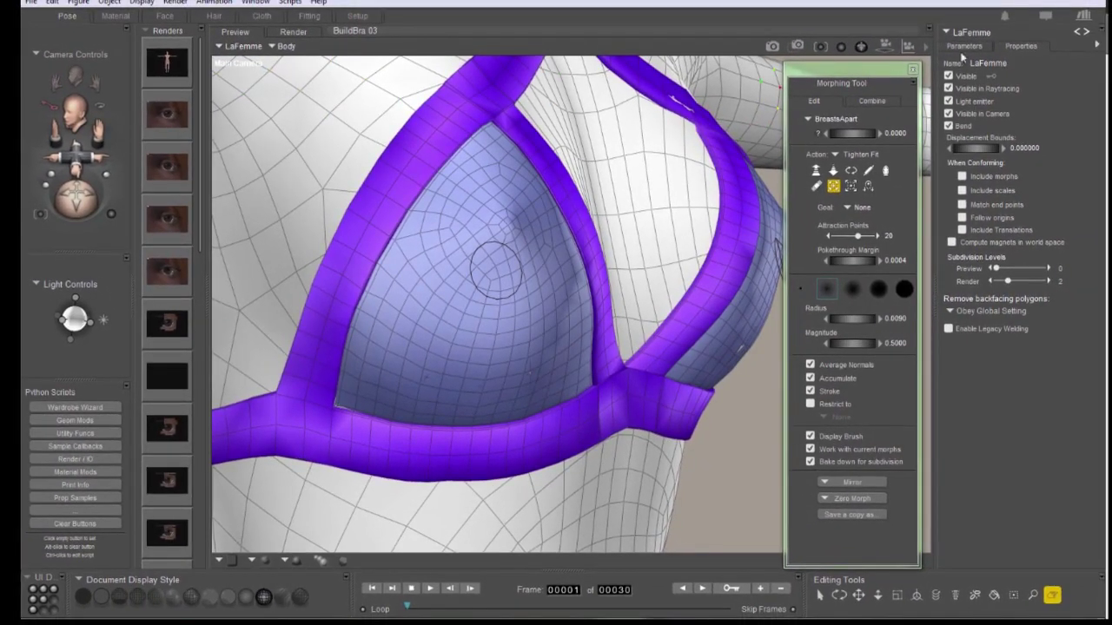
pyautogui.click(965, 47)
pyautogui.scroll(-5, 1022, 450)
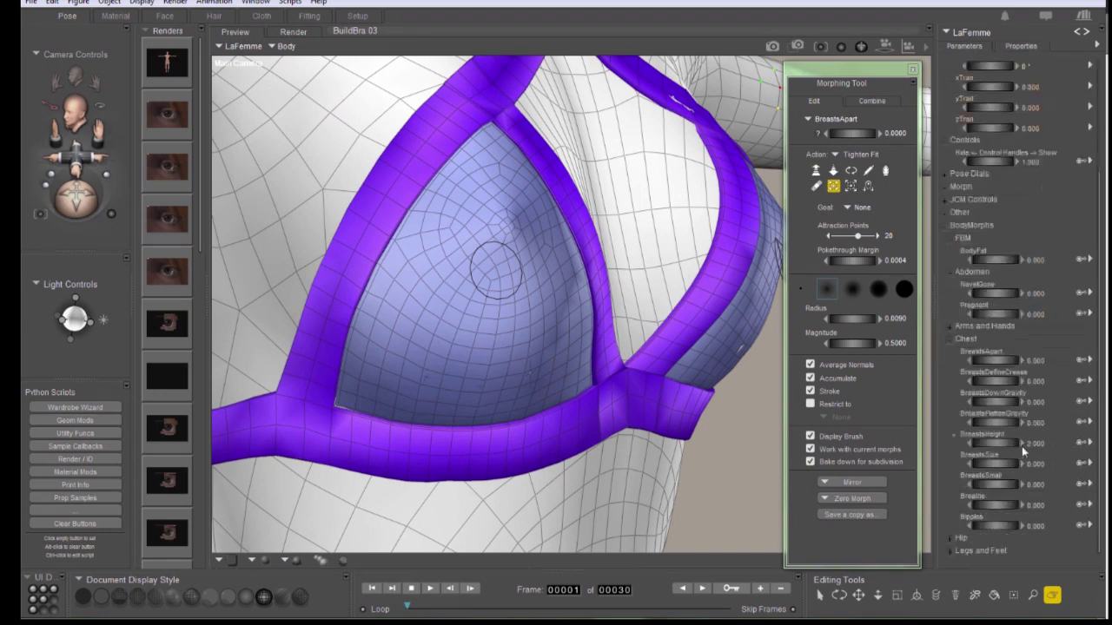
pyautogui.moveTo(1003, 444); pyautogui.dragTo(220, 497)
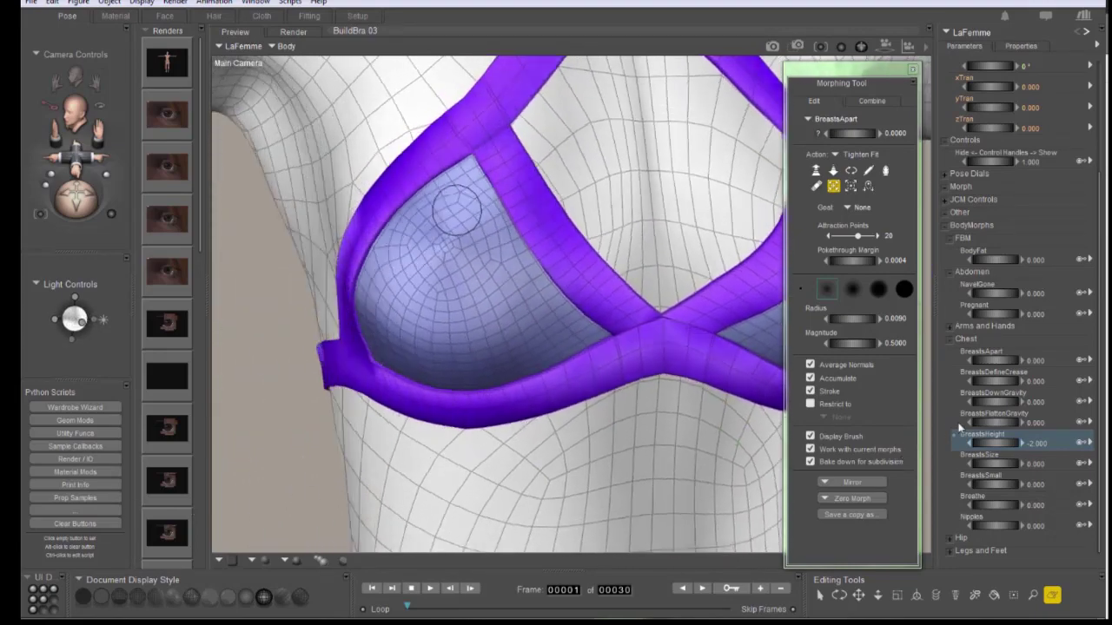
pyautogui.moveTo(992, 441); pyautogui.dragTo(1105, 441)
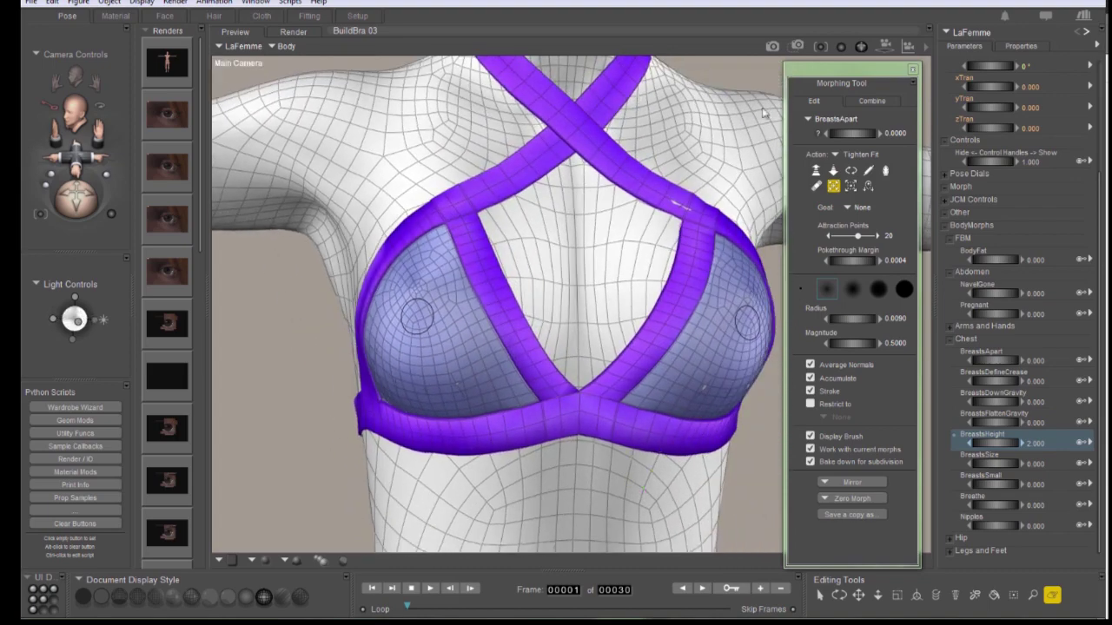
# Step: Select LaFemmeBra and mirror its BreastsHeight morph edits from Right to Left
pyautogui.click(238, 46)
pyautogui.click(269, 64)
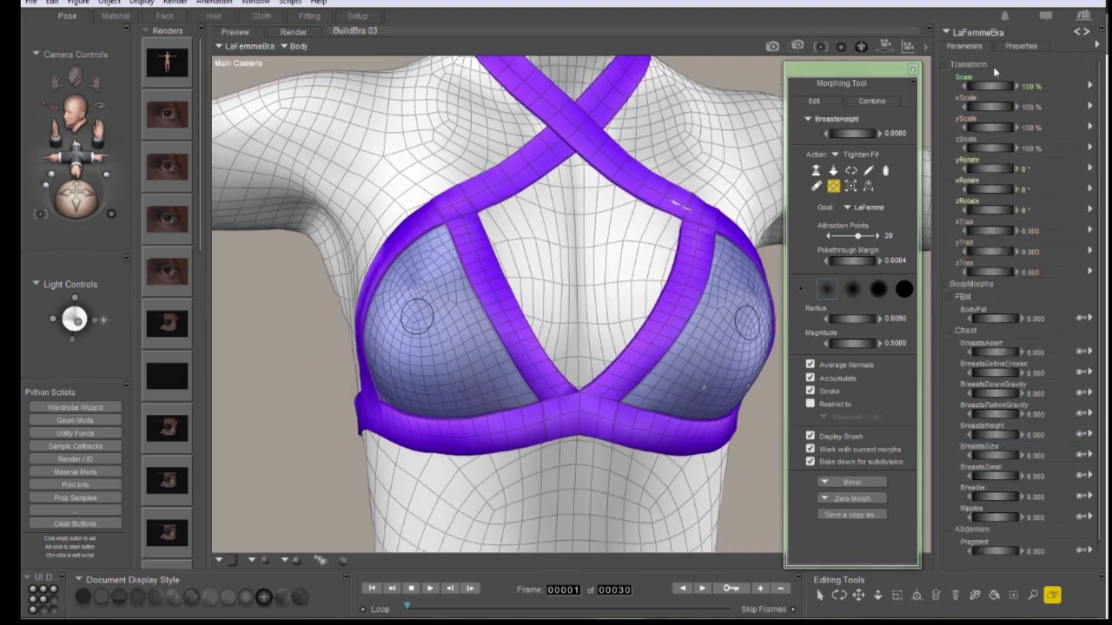
pyautogui.click(851, 482)
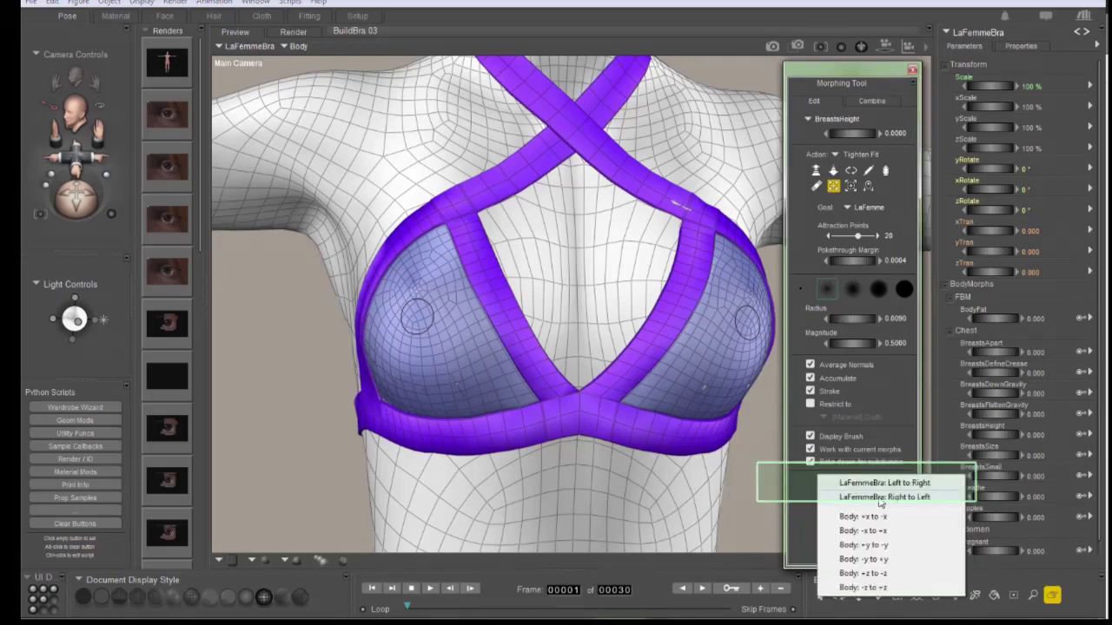
pyautogui.click(878, 496)
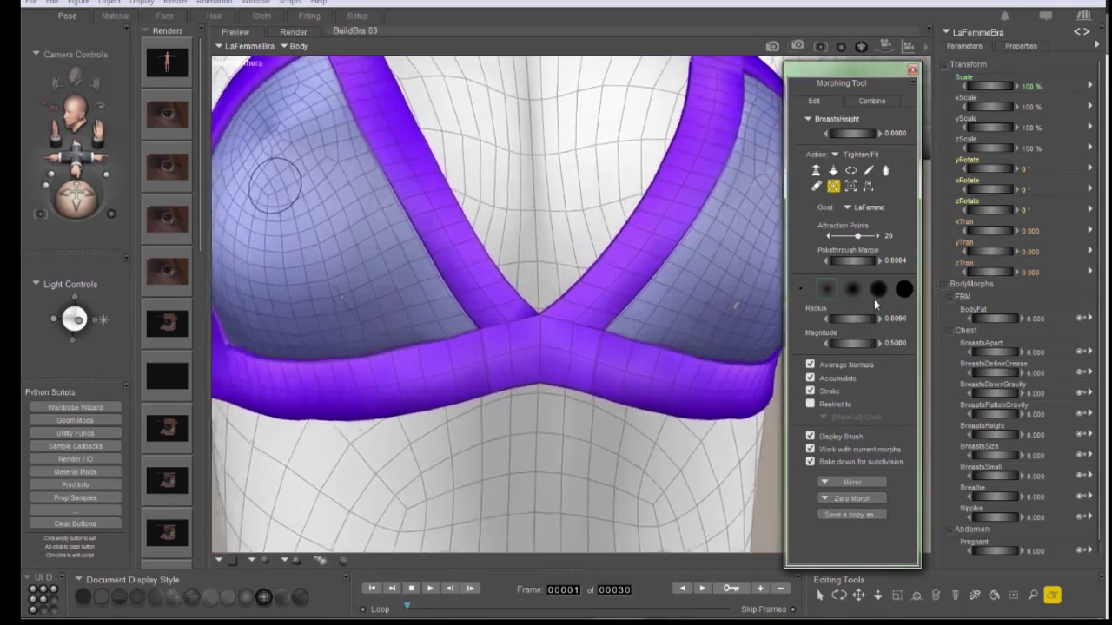
# Step: Fix the small skin poke-through spots in the lower part of LaFemmeBra's cups using Tighten Fit with LaFemme as goal
pyautogui.keyDown('alt'); pyautogui.moveTo(478, 303); pyautogui.dragTo(677, 307); pyautogui.keyUp('alt')
pyautogui.scroll(3, 627, 286)
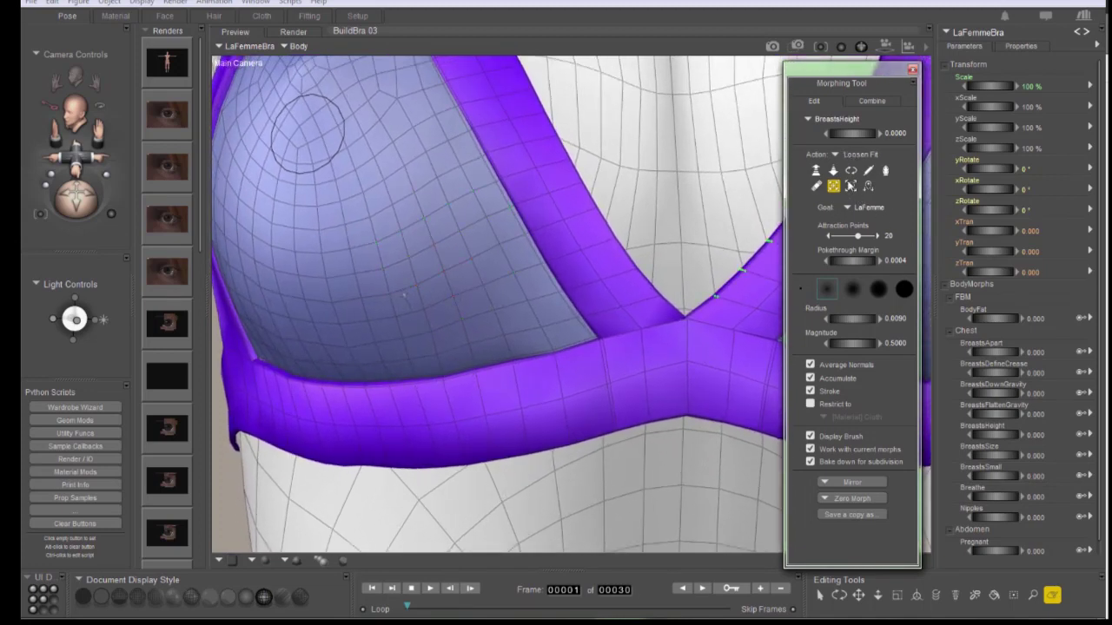
pyautogui.click(834, 186)
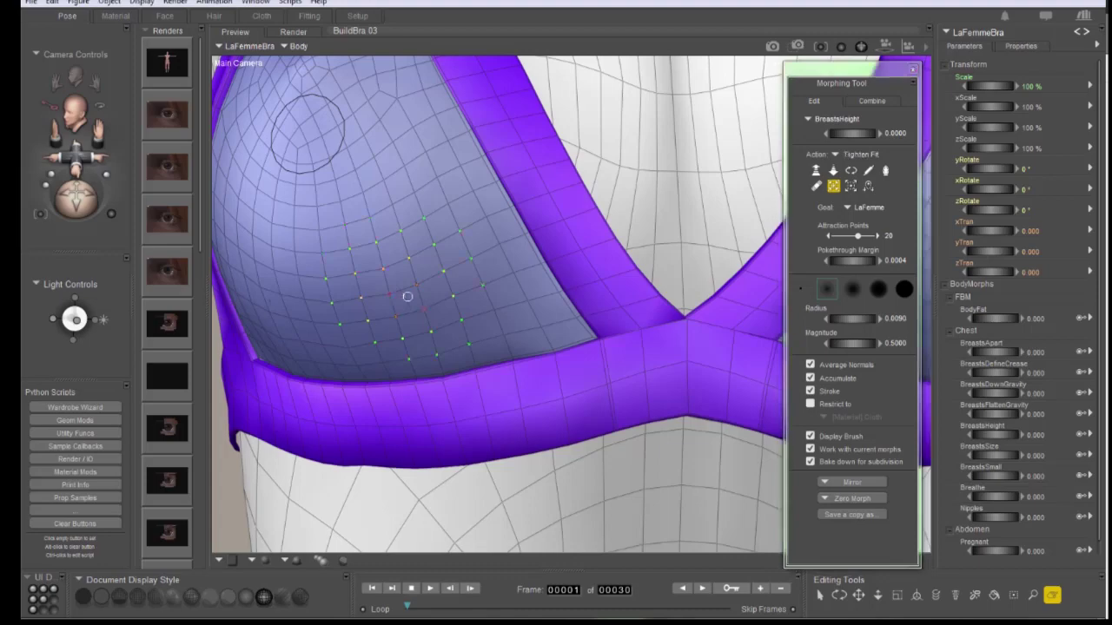
pyautogui.moveTo(417, 301); pyautogui.dragTo(606, 313, button='middle')
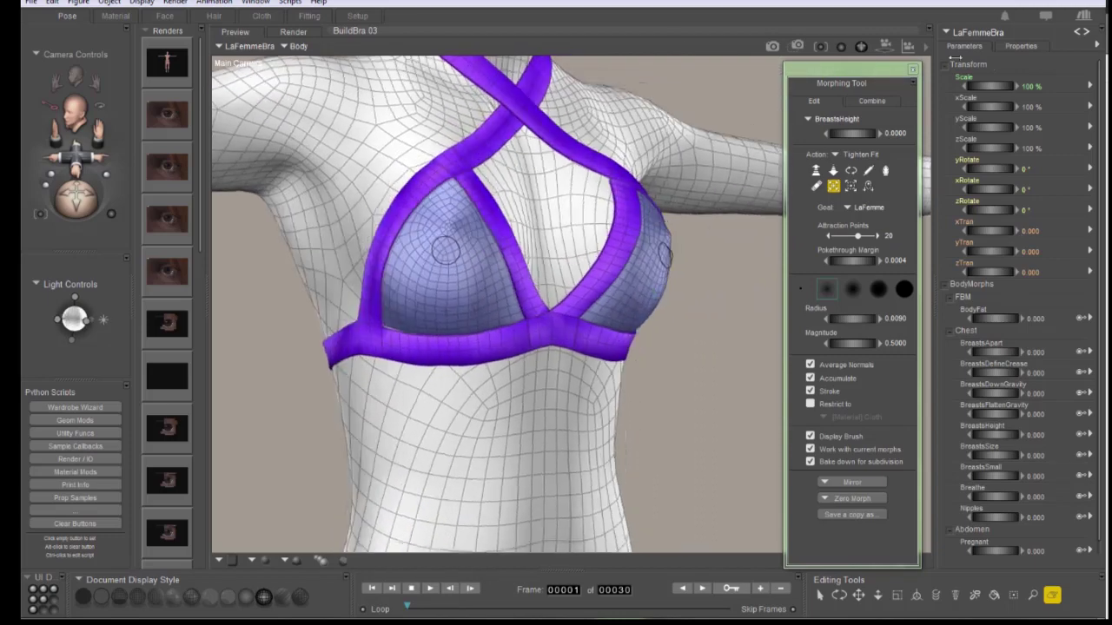
# Step: Set the preview subdivision level to 1 for LaFemme and for LaFemmeBra
pyautogui.click(246, 45)
pyautogui.click(261, 51)
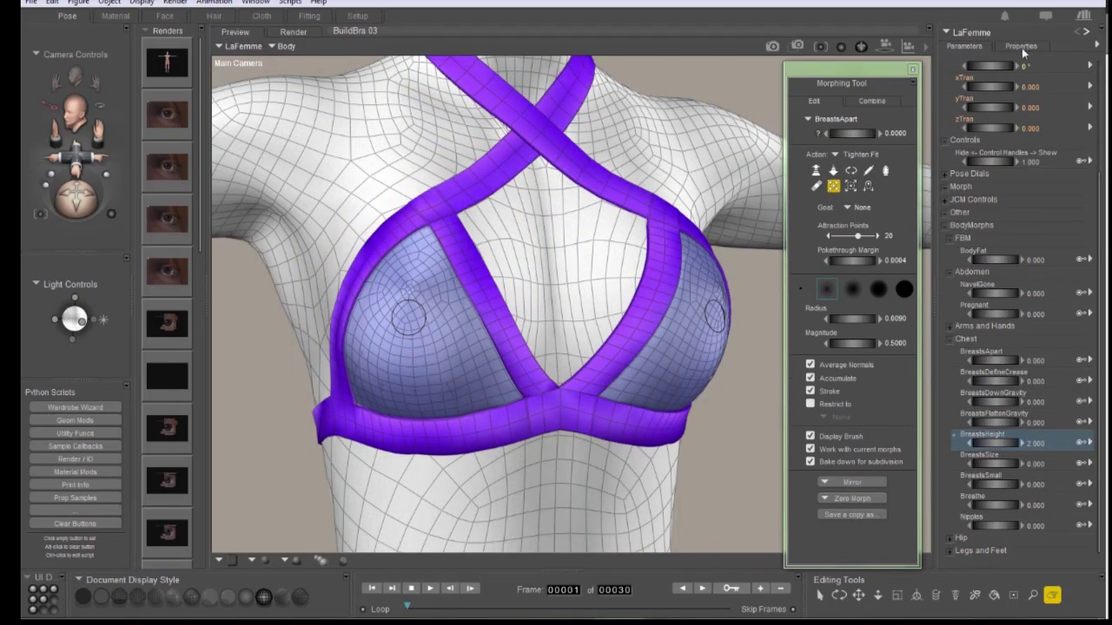
pyautogui.click(1021, 46)
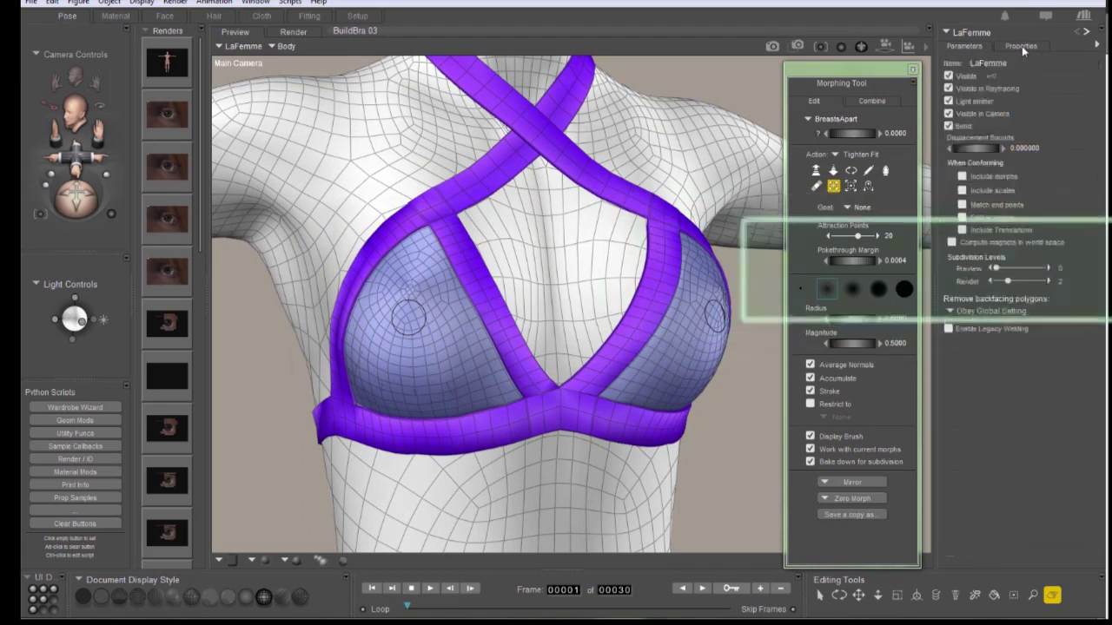
pyautogui.click(1049, 272)
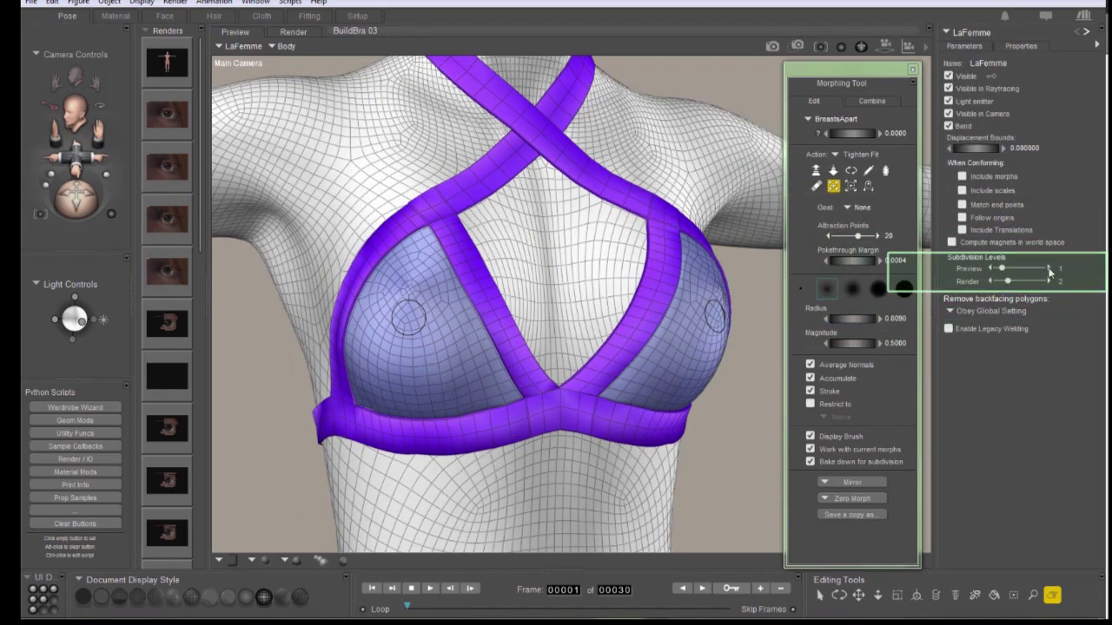
pyautogui.click(238, 46)
pyautogui.click(266, 67)
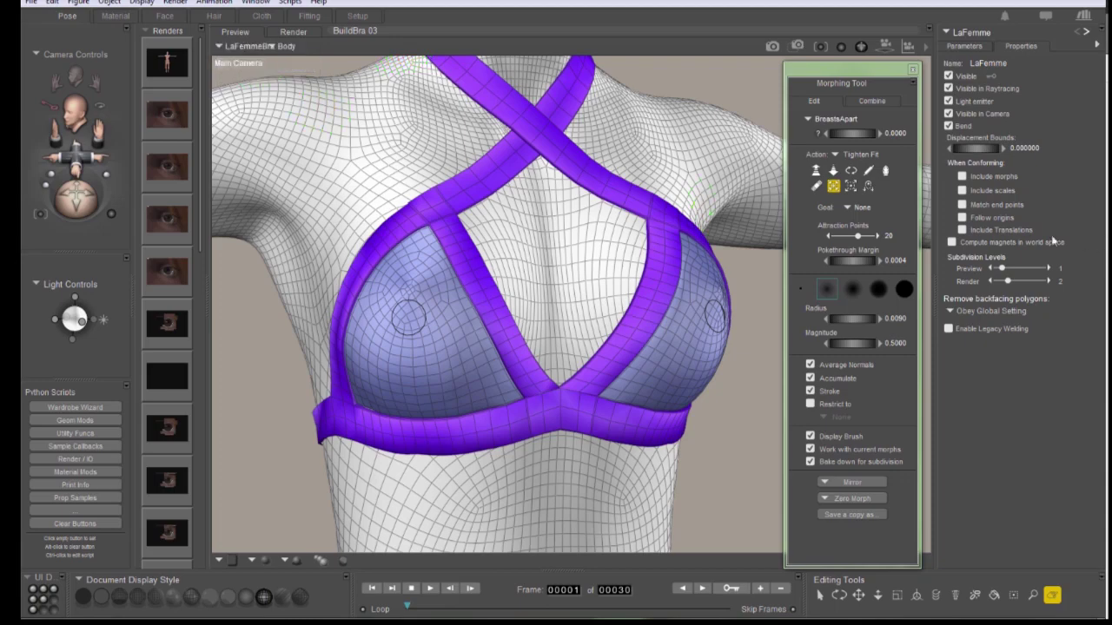
pyautogui.click(1050, 268)
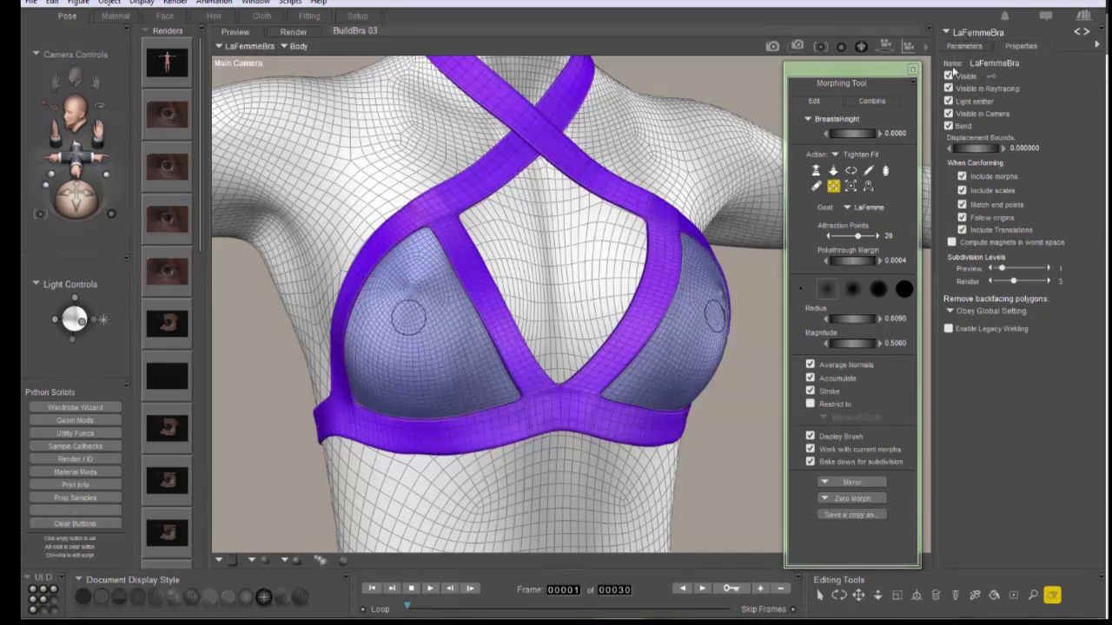
# Step: Close the Morphing Tool and open the LaFemme figure's body parameters
pyautogui.click(913, 69)
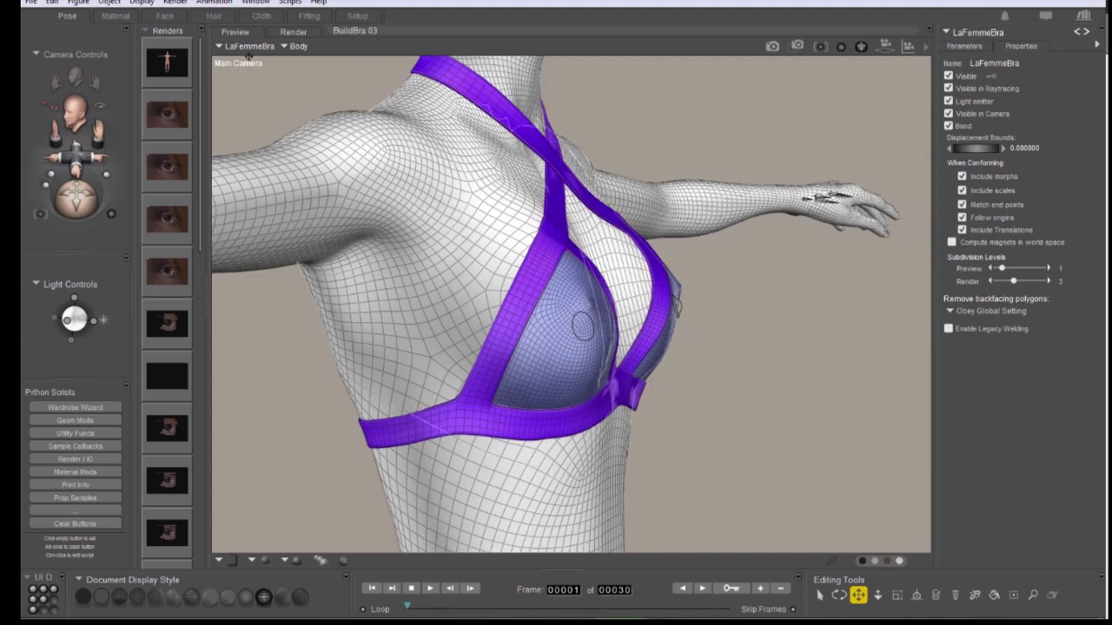
pyautogui.click(247, 48)
pyautogui.click(243, 45)
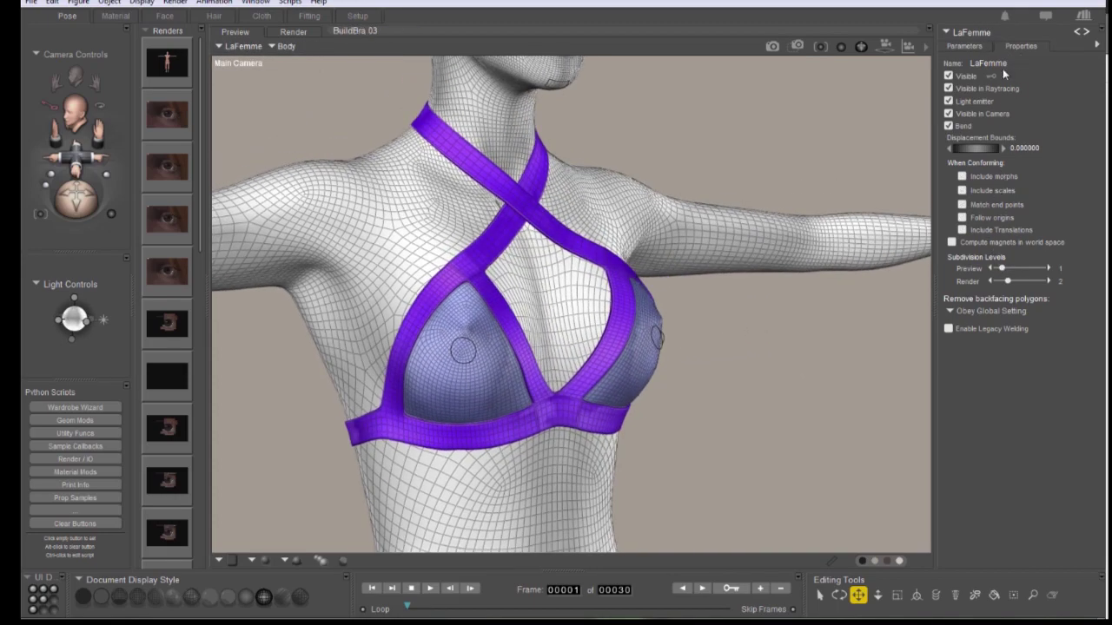
pyautogui.click(962, 47)
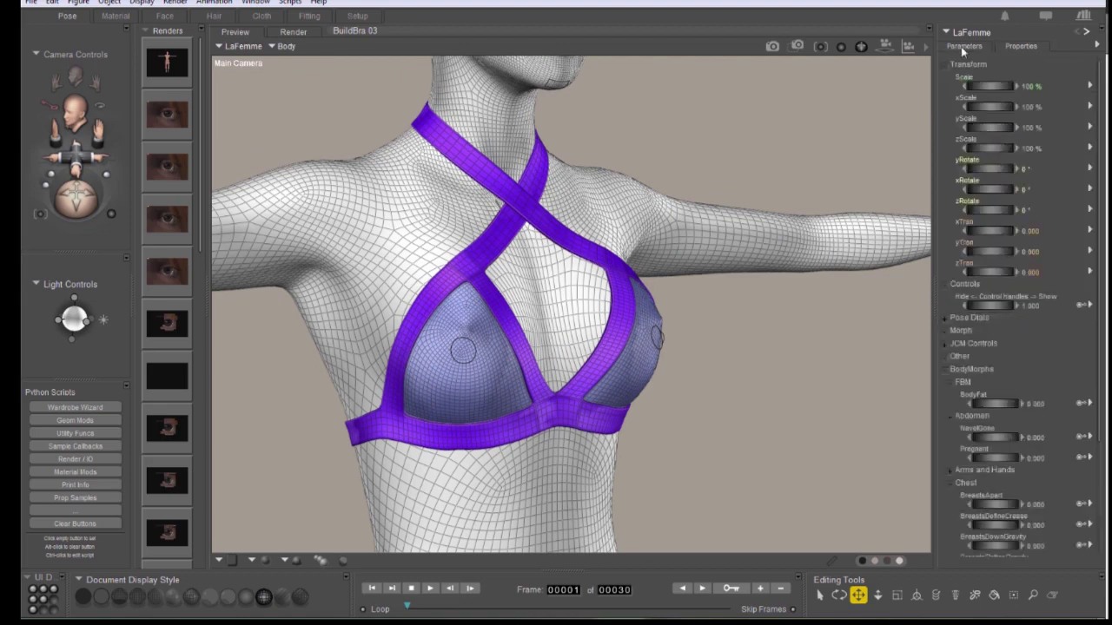